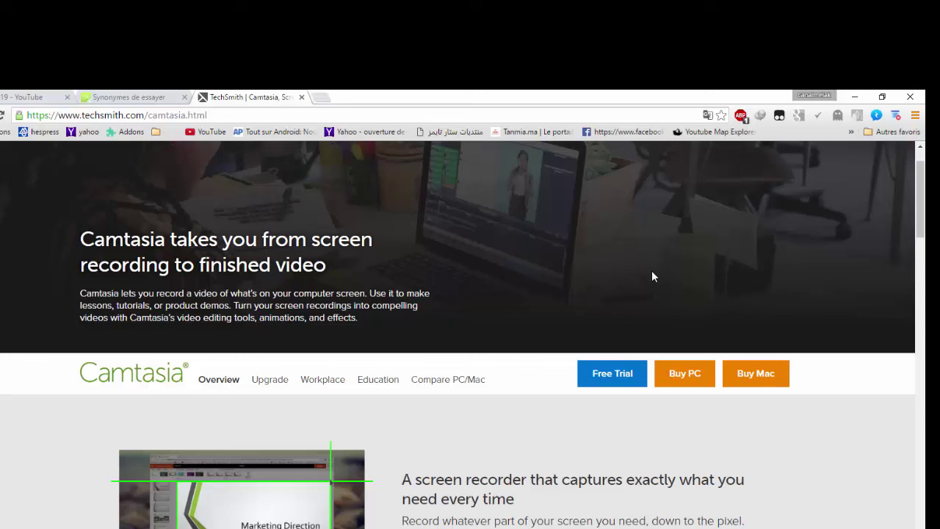
# Minimize the browser window and launch Camtasia Studio 8 from the desktop
pyautogui.click(854, 98)
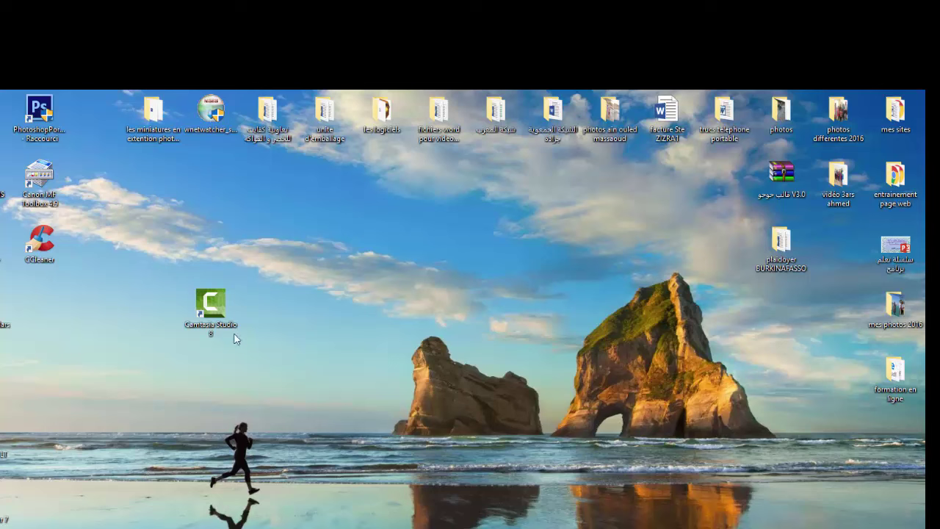
pyautogui.doubleClick(212, 304)
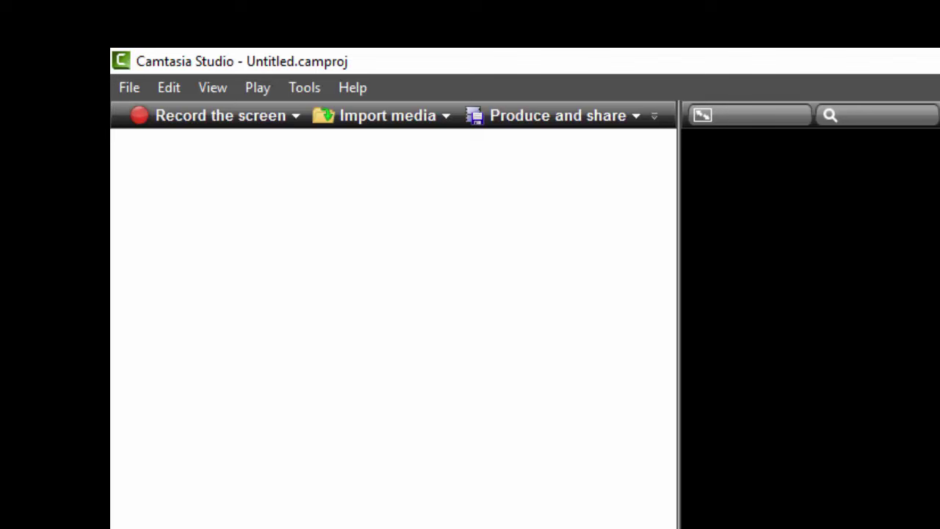
pyautogui.click(129, 88)
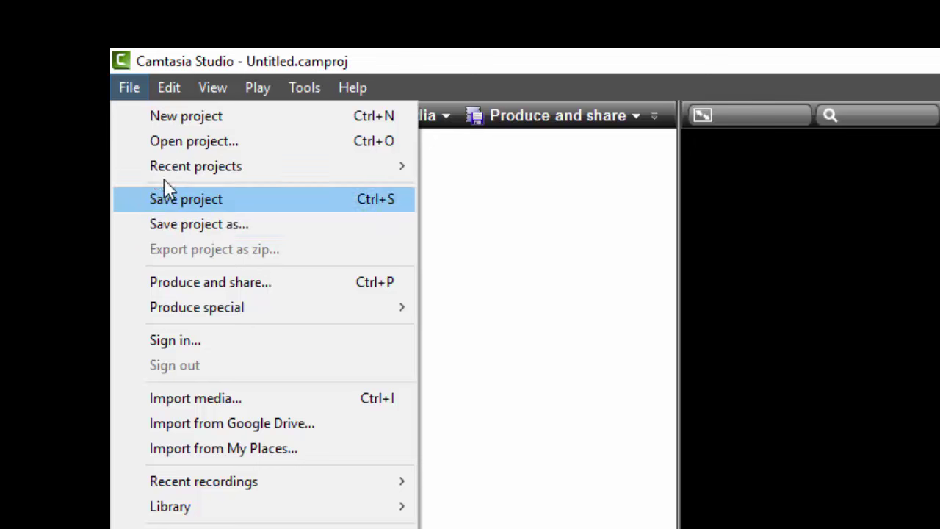
pyautogui.click(540, 82)
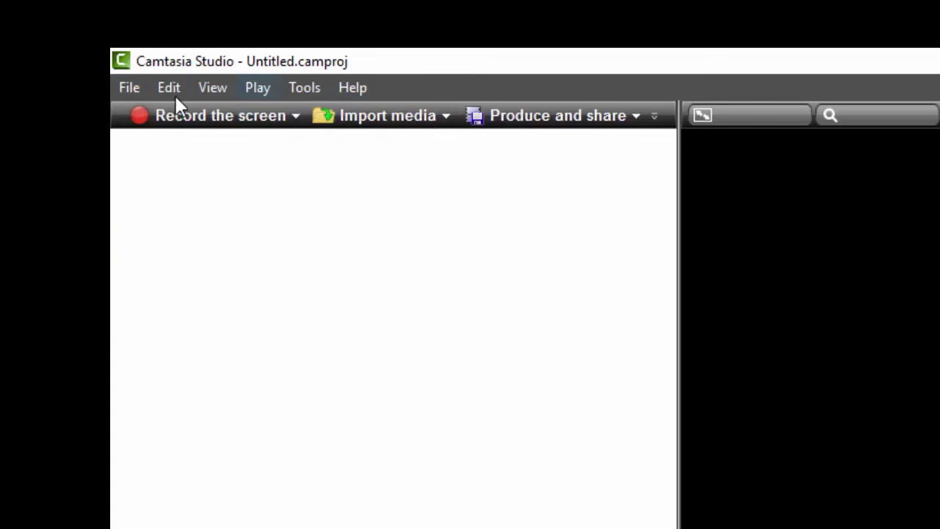
pyautogui.click(130, 88)
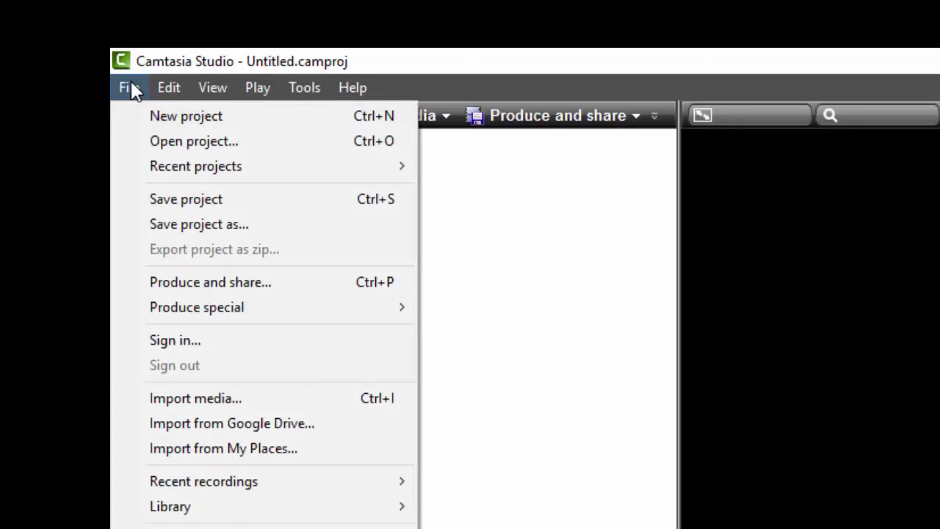
pyautogui.moveTo(193, 82)
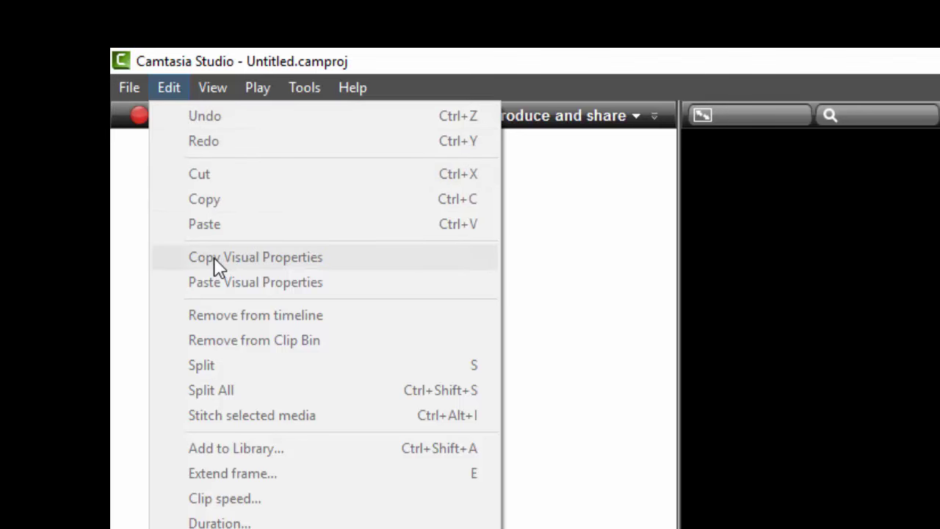
pyautogui.click(574, 509)
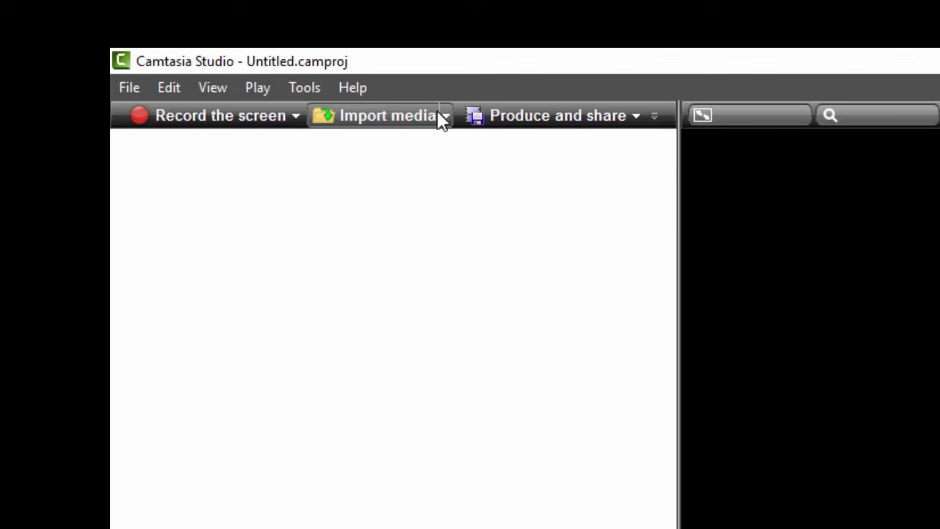
pyautogui.moveTo(576, 121)
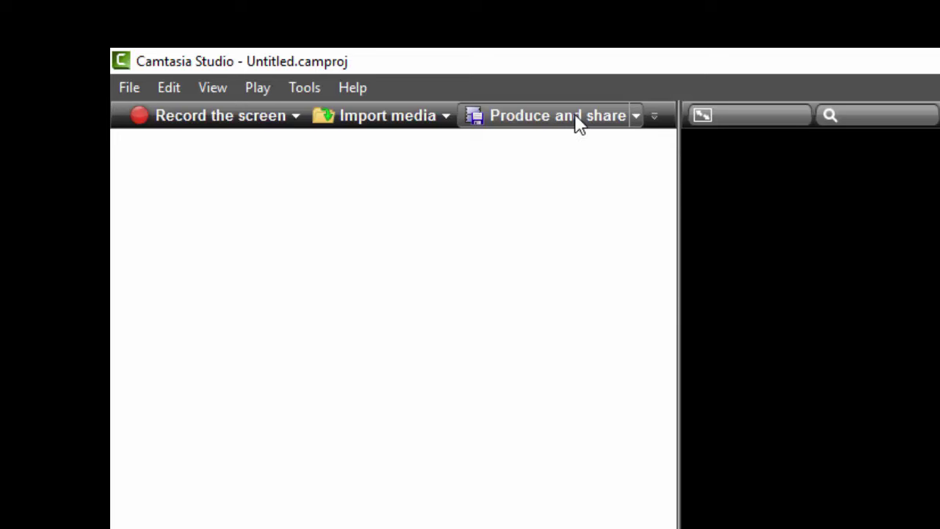
# Import the piscine video from the videos diverses folder of the Vidéos library into the project
pyautogui.click(445, 116)
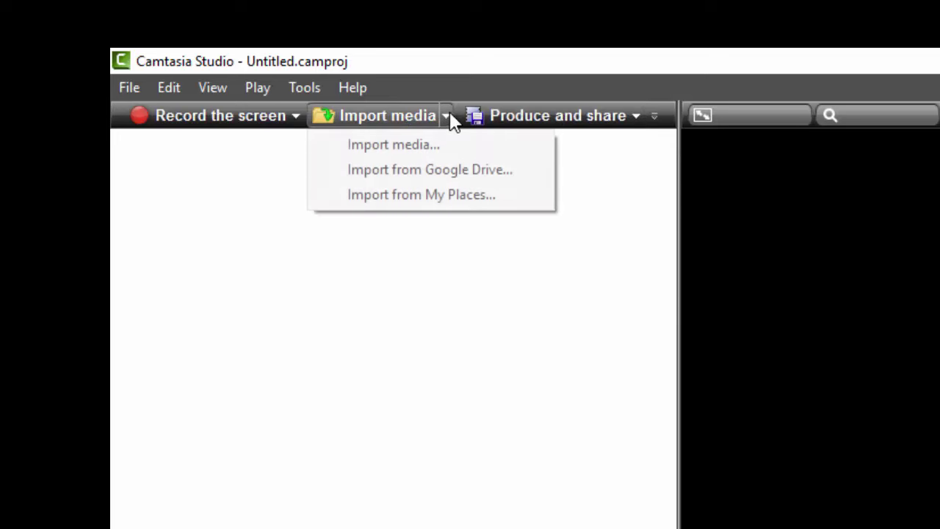
pyautogui.click(377, 145)
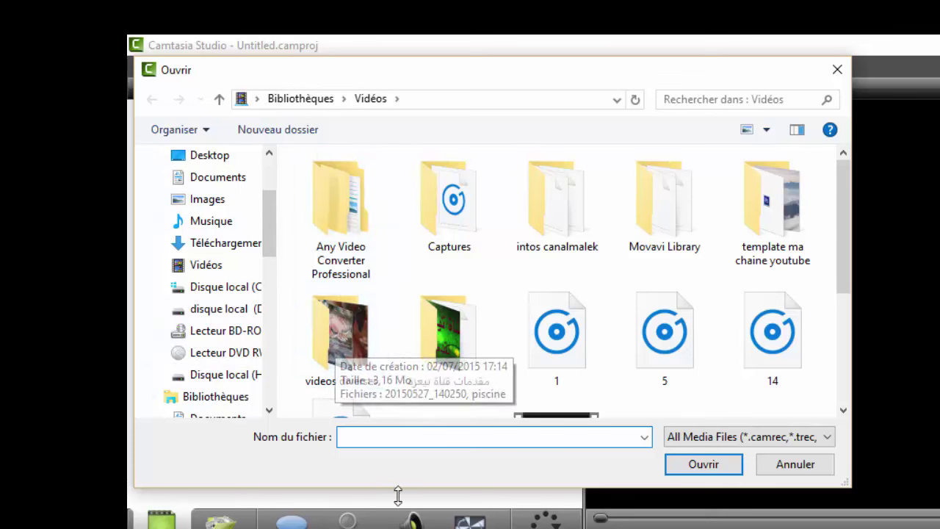
pyautogui.click(340, 332)
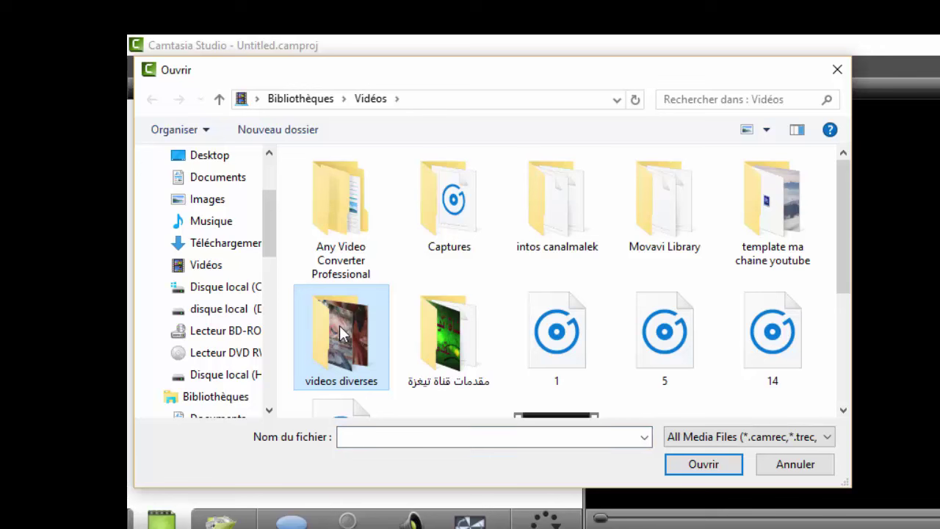
pyautogui.doubleClick(340, 332)
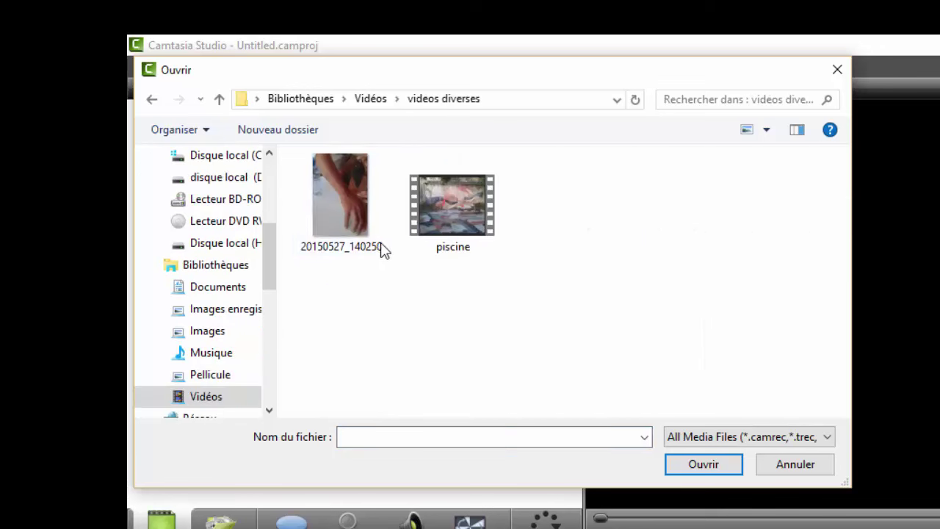
pyautogui.click(439, 209)
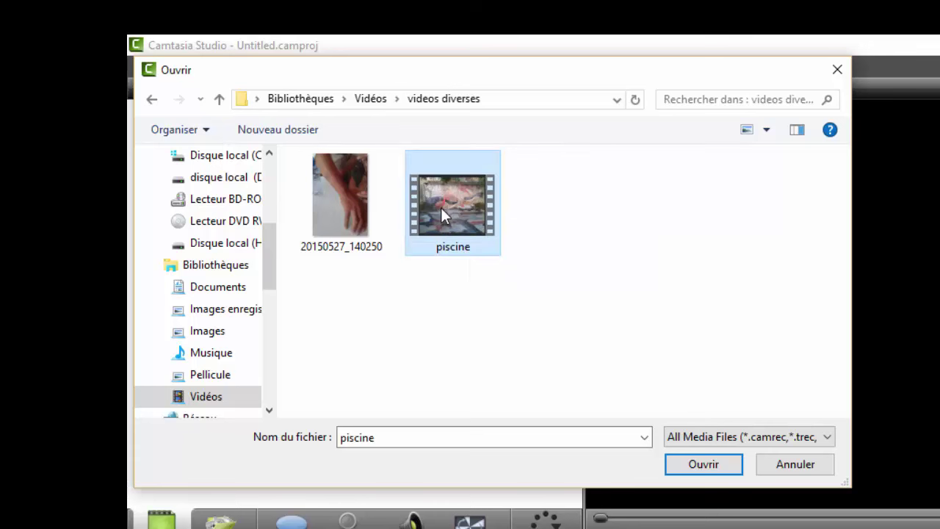
pyautogui.click(709, 461)
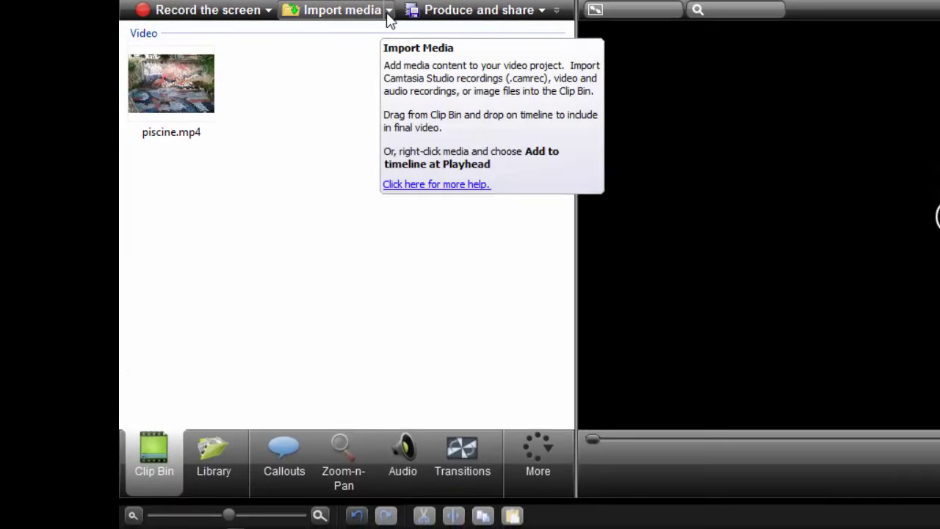
# Import the astuces image from the Images folder into the project
pyautogui.click(389, 12)
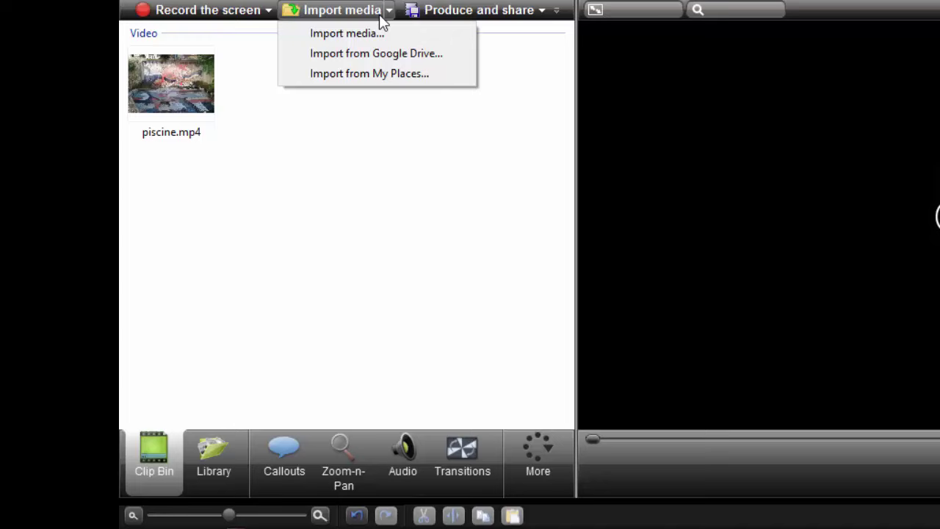
pyautogui.click(346, 33)
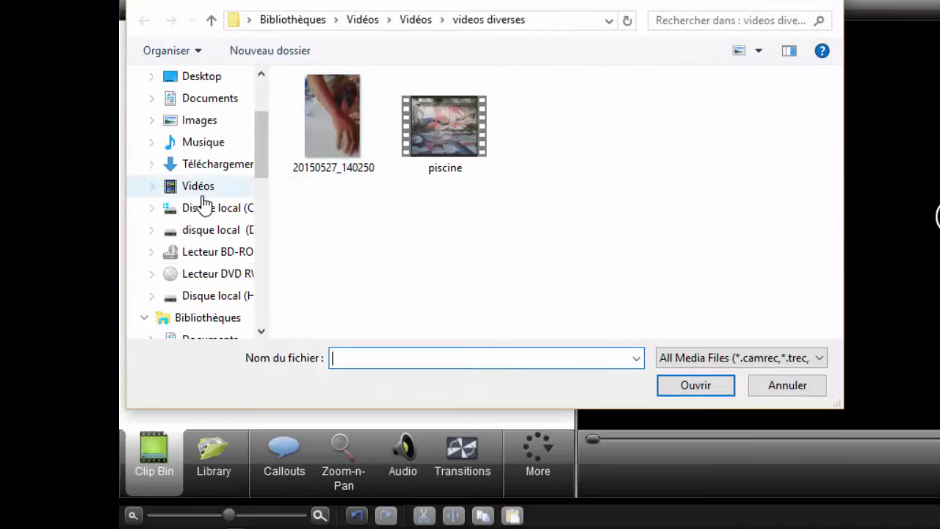
pyautogui.click(200, 121)
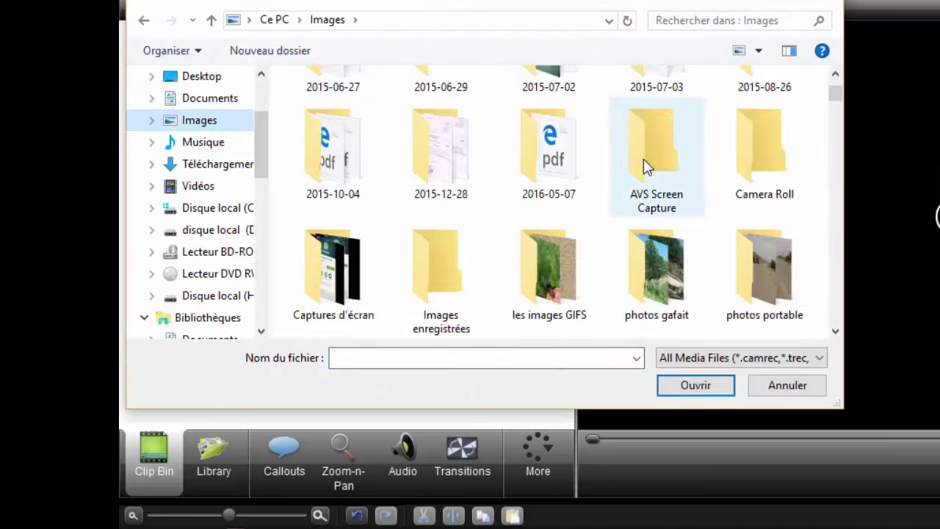
pyautogui.scroll(-10, 643, 162)
pyautogui.scroll(-2, 644, 159)
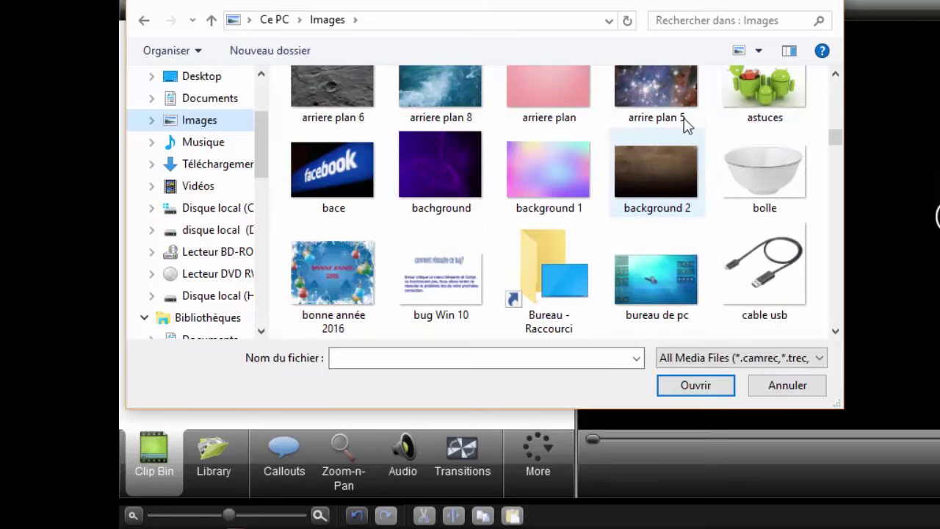
pyautogui.click(759, 87)
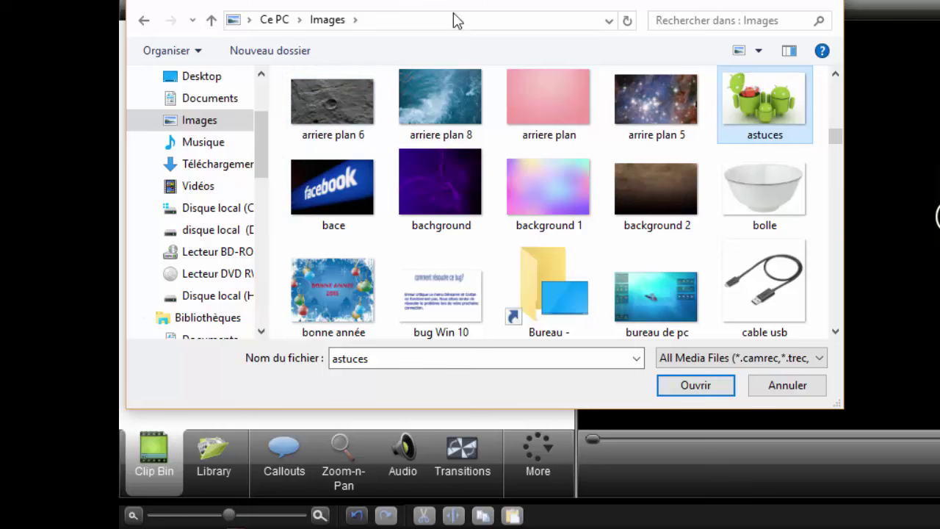
pyautogui.click(707, 389)
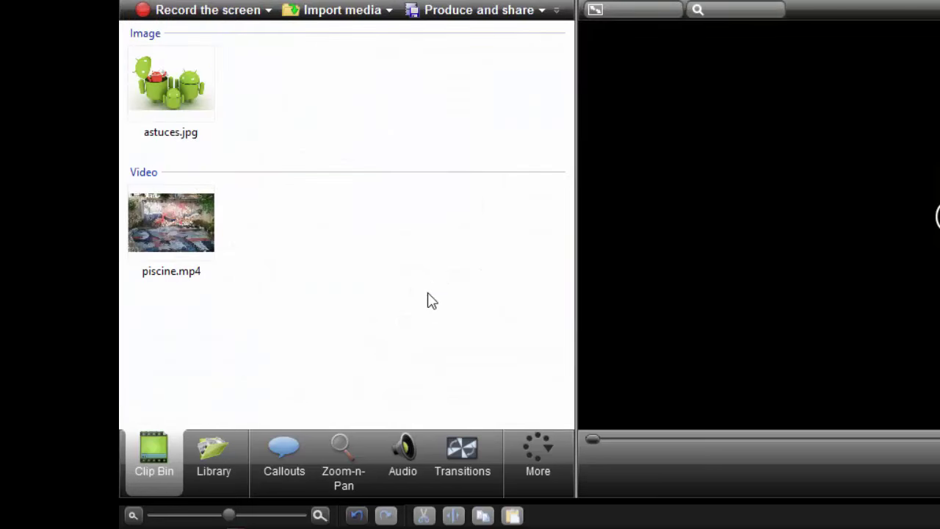
# Import the Sicilian_Breeze audio track from the MUSIQUE libre de droit folder of the Musique library
pyautogui.click(390, 10)
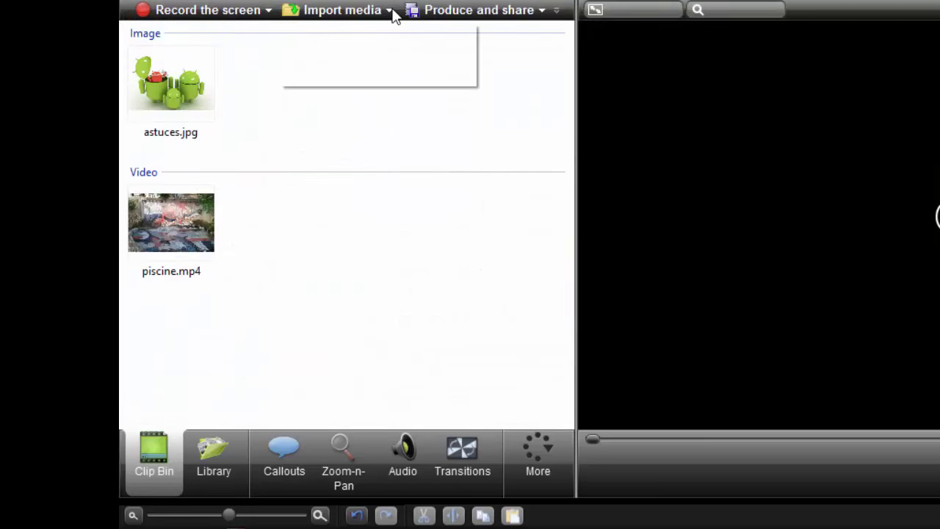
pyautogui.click(340, 34)
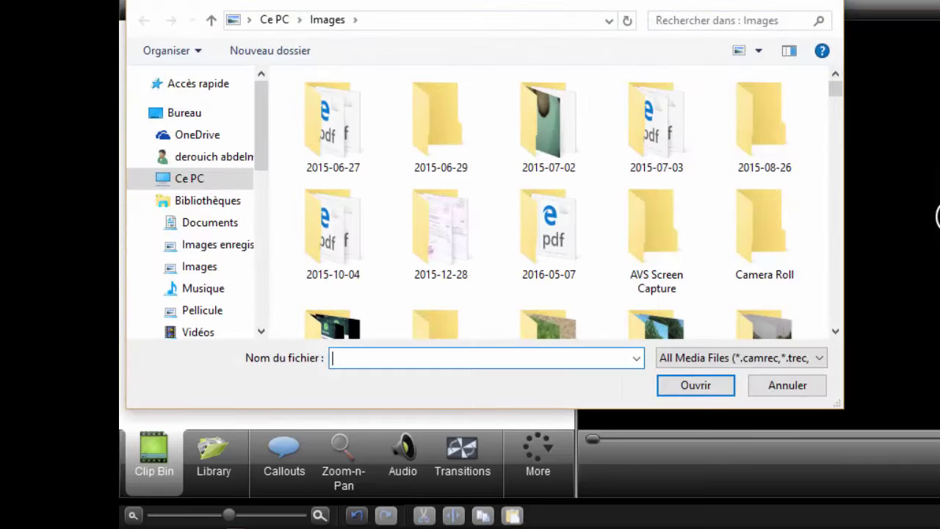
pyautogui.click(220, 291)
pyautogui.click(383, 170)
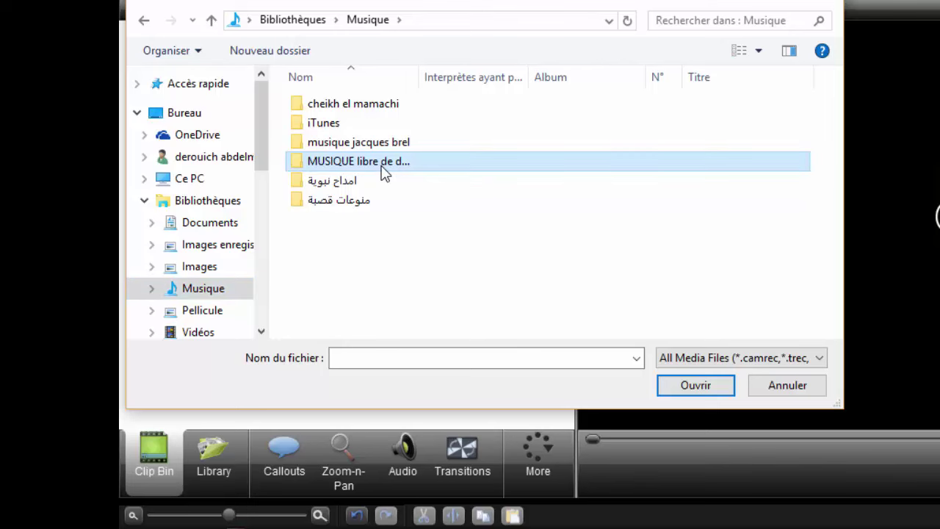
pyautogui.doubleClick(384, 170)
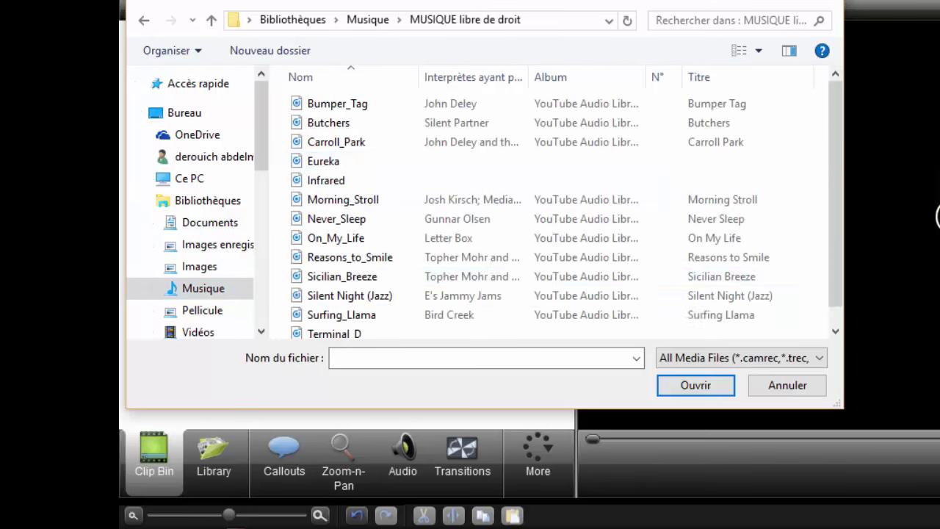
pyautogui.scroll(-1, 451, 257)
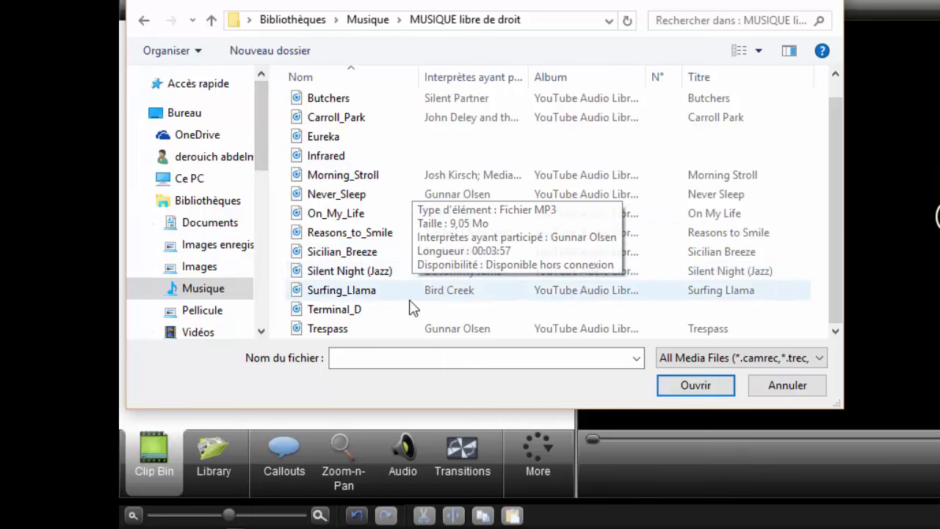
pyautogui.moveTo(332, 258)
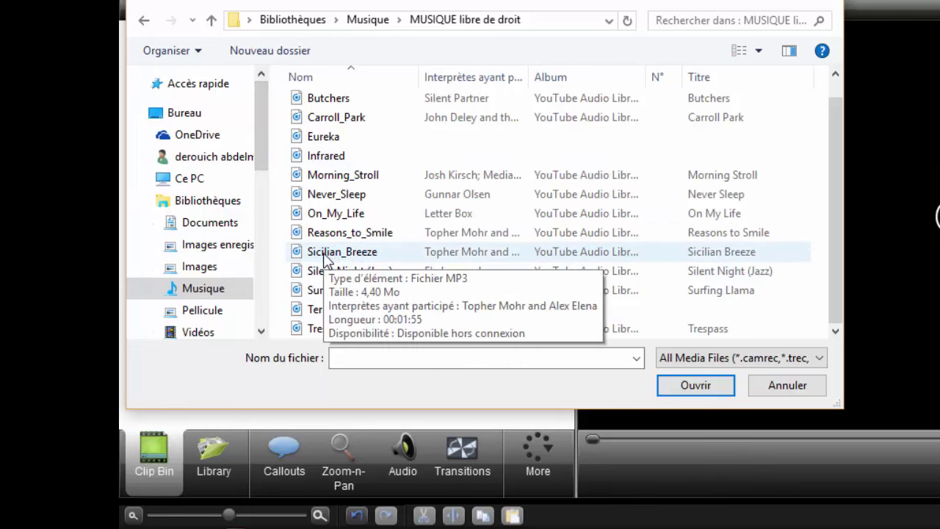
pyautogui.click(357, 259)
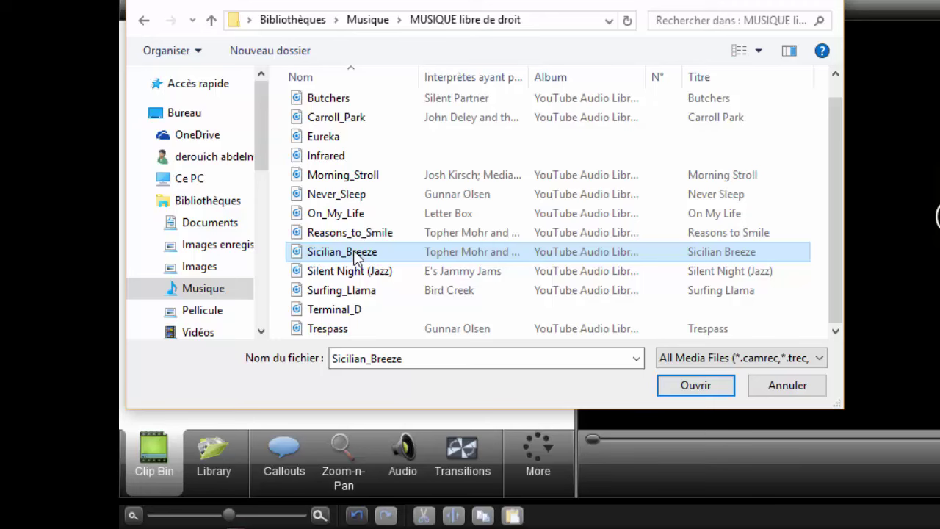
pyautogui.click(683, 391)
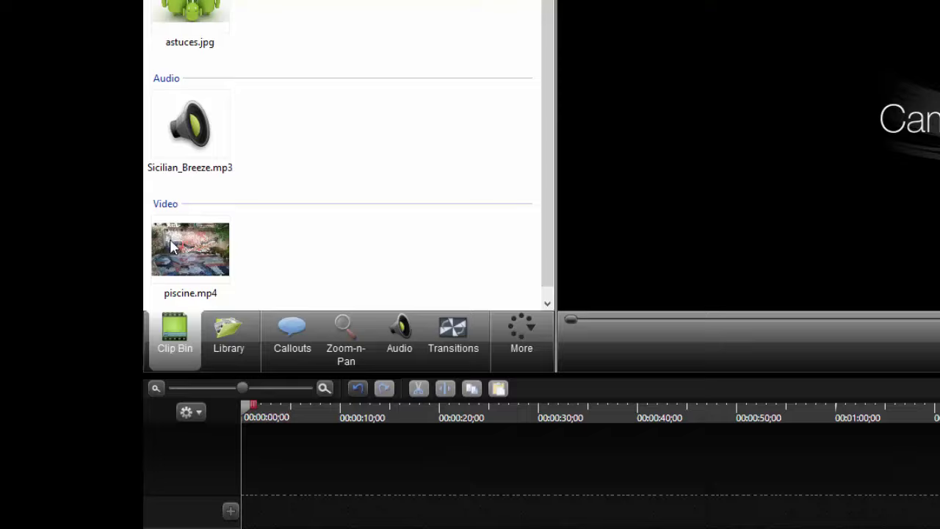
# Add the piscine.mp4 clip to the timeline at the playhead
pyautogui.click(134, 248)
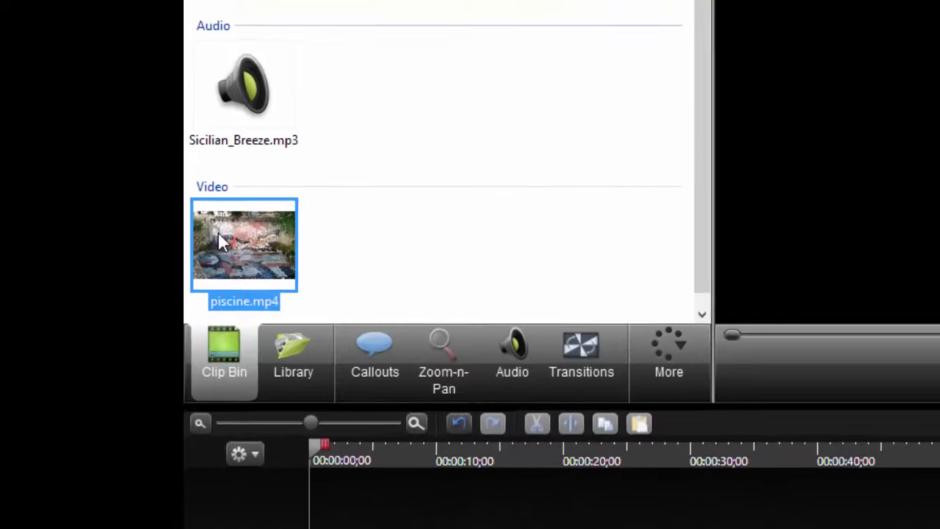
pyautogui.rightClick(132, 247)
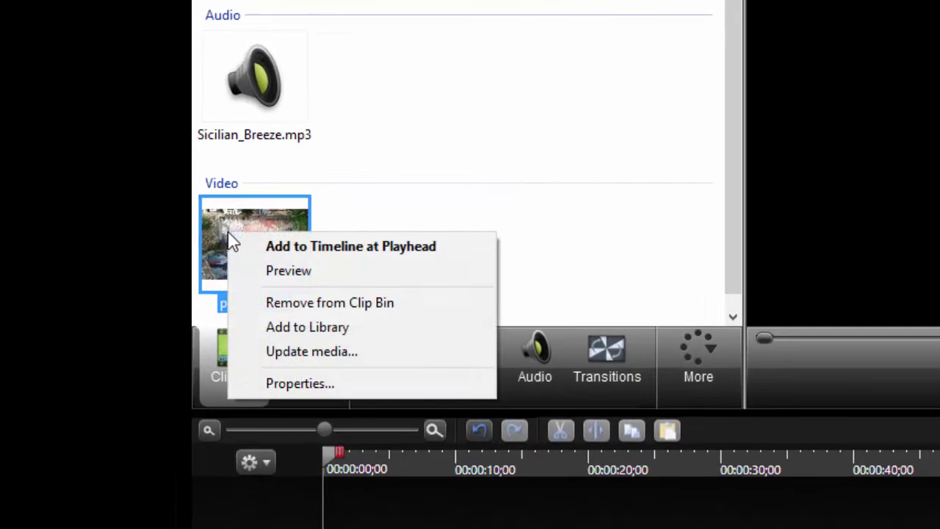
pyautogui.click(316, 246)
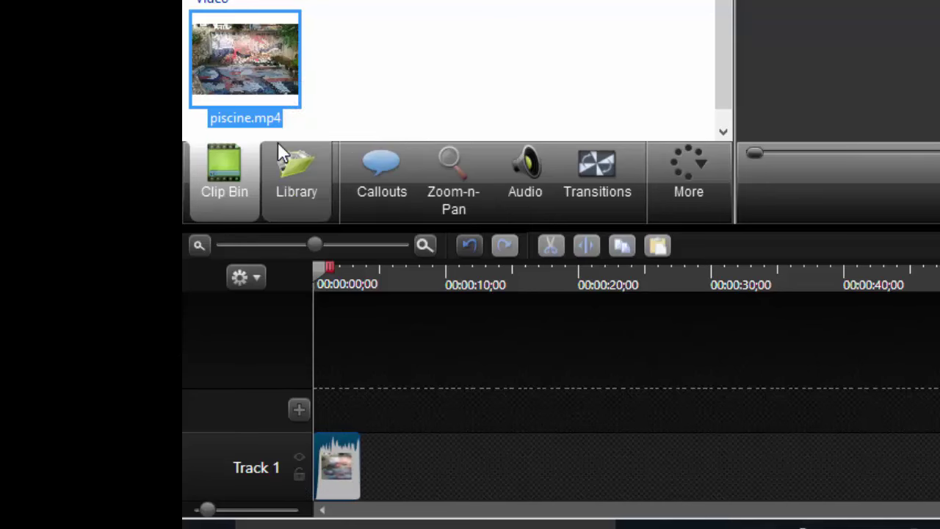
# Play the piscine.mp4 clip in the preview, pause it partway, and zoom in on the timeline
pyautogui.moveTo(279, 152)
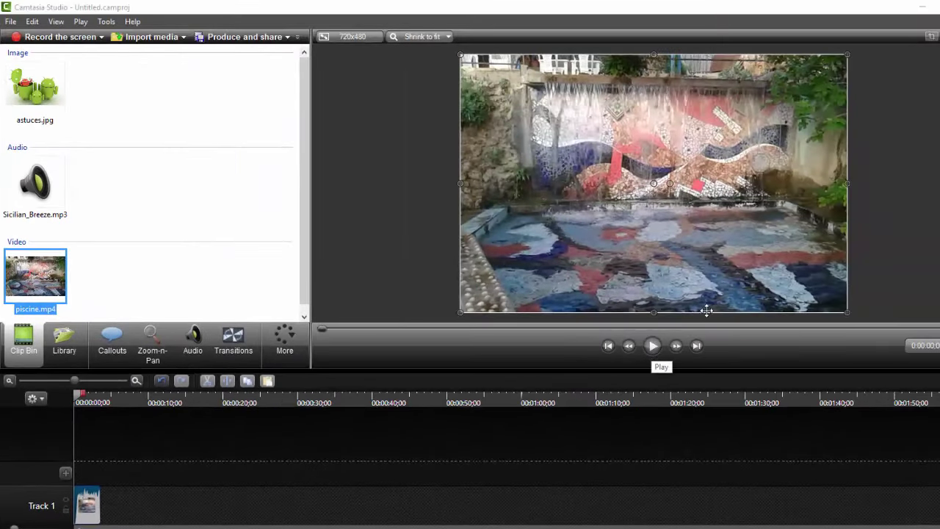
pyautogui.click(652, 348)
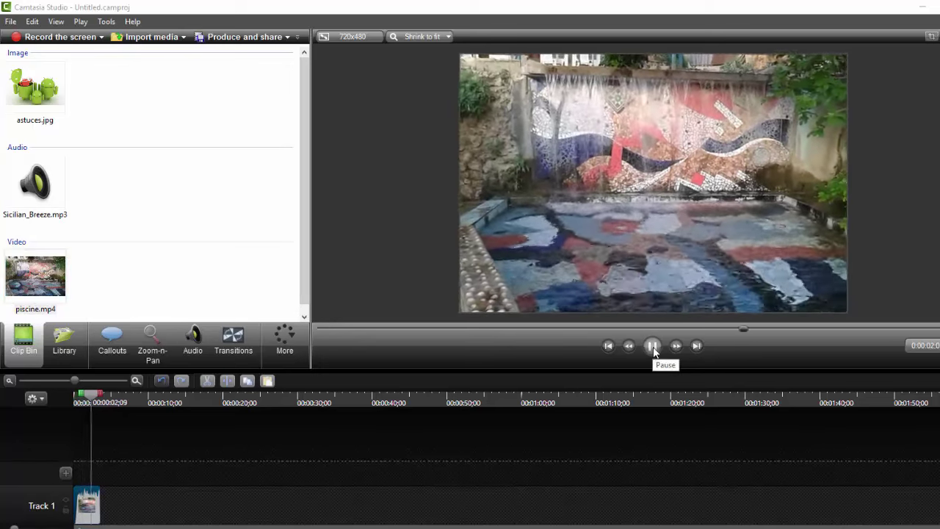
pyautogui.click(653, 346)
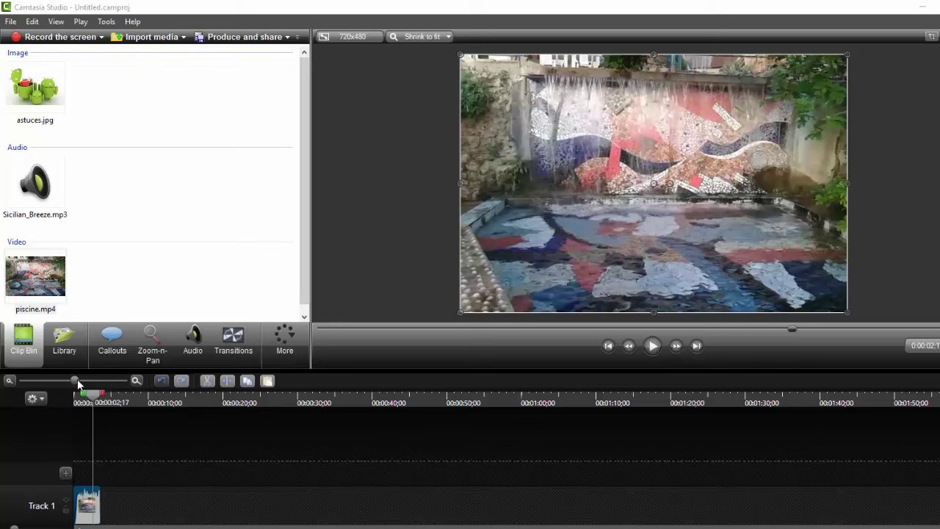
pyautogui.moveTo(77, 379); pyautogui.dragTo(93, 377)
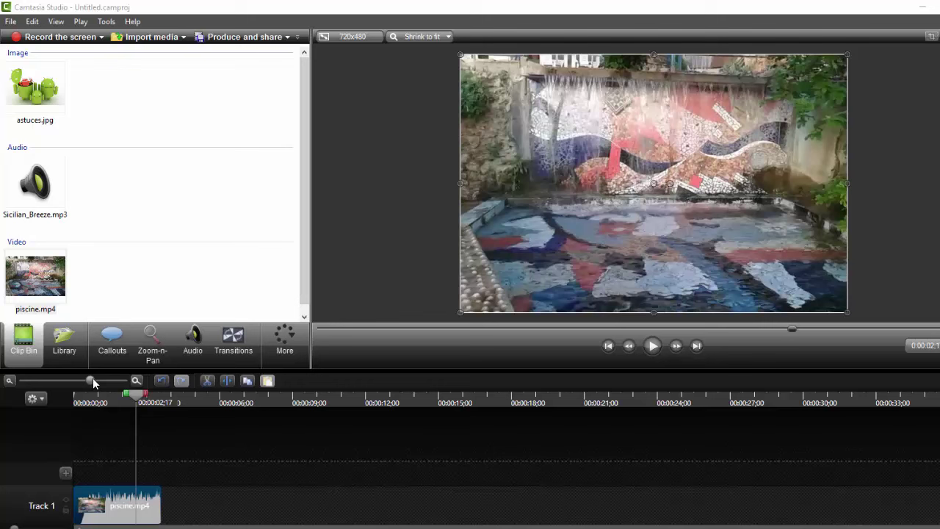
# Add the astuces.jpg image to the timeline directly after the end of the piscine.mp4 clip
pyautogui.moveTo(92, 378)
pyautogui.mouseDown()
pyautogui.moveTo(63, 377)
pyautogui.moveTo(107, 379)
pyautogui.moveTo(98, 380)
pyautogui.mouseUp()
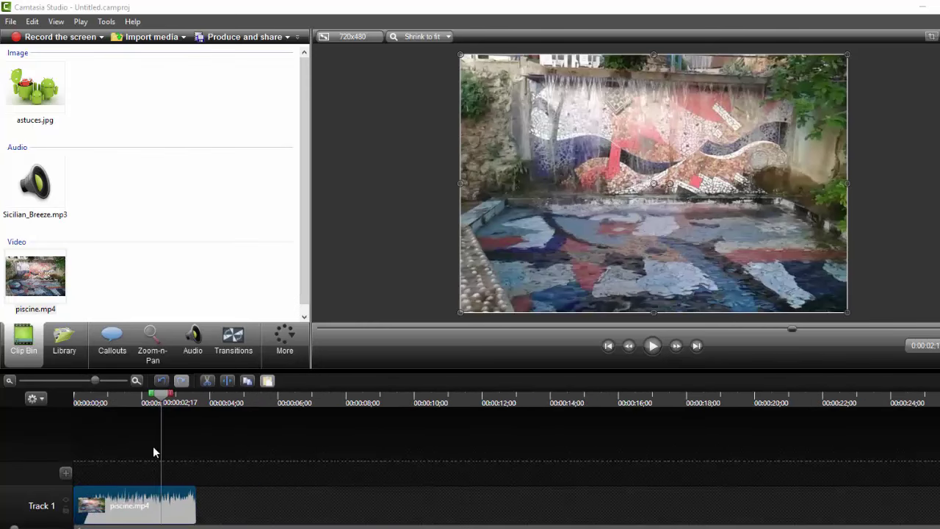
pyautogui.click(162, 515)
pyautogui.moveTo(161, 395); pyautogui.dragTo(68, 398)
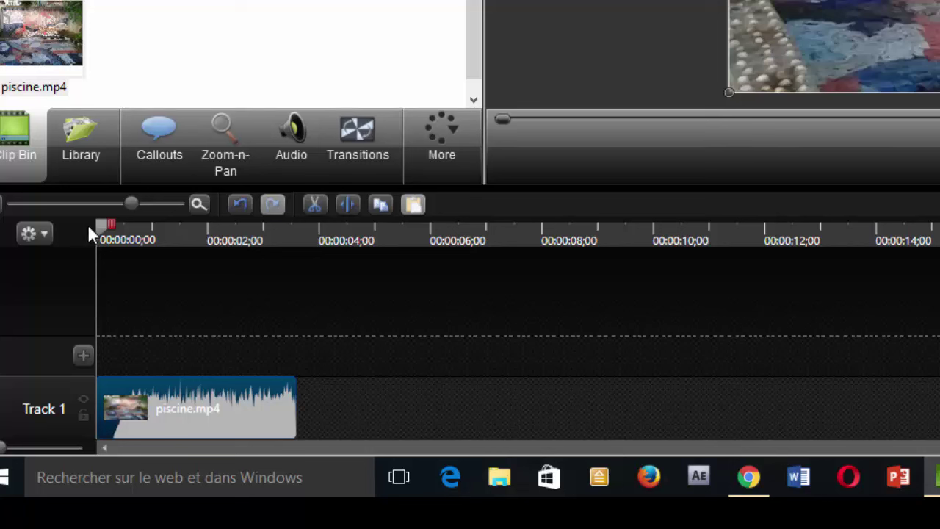
pyautogui.moveTo(89, 227)
pyautogui.mouseDown()
pyautogui.moveTo(100, 230)
pyautogui.moveTo(73, 229)
pyautogui.mouseUp()
pyautogui.moveTo(70, 231); pyautogui.dragTo(301, 263)
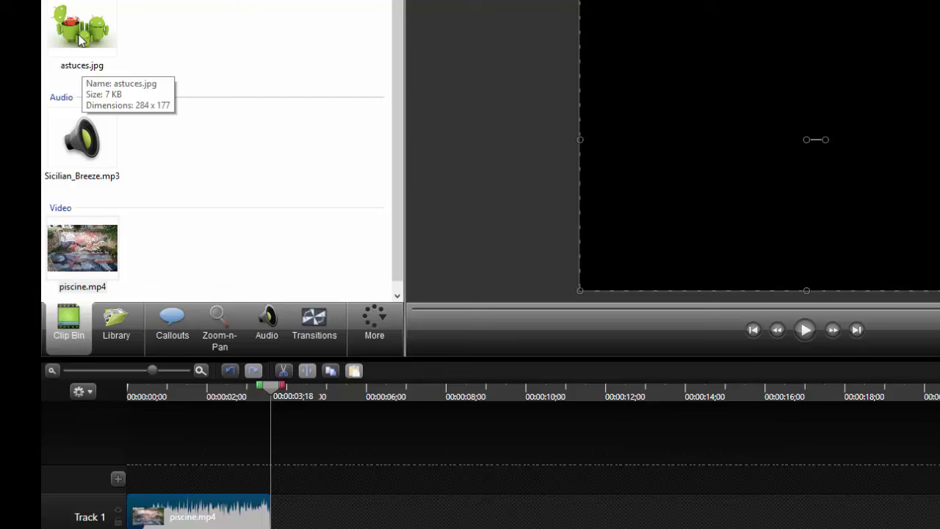
pyautogui.rightClick(81, 39)
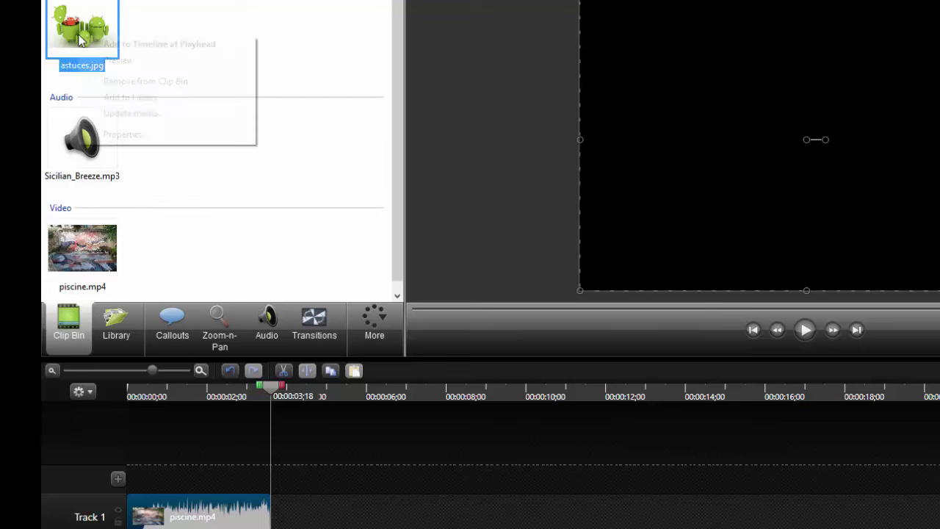
pyautogui.click(133, 50)
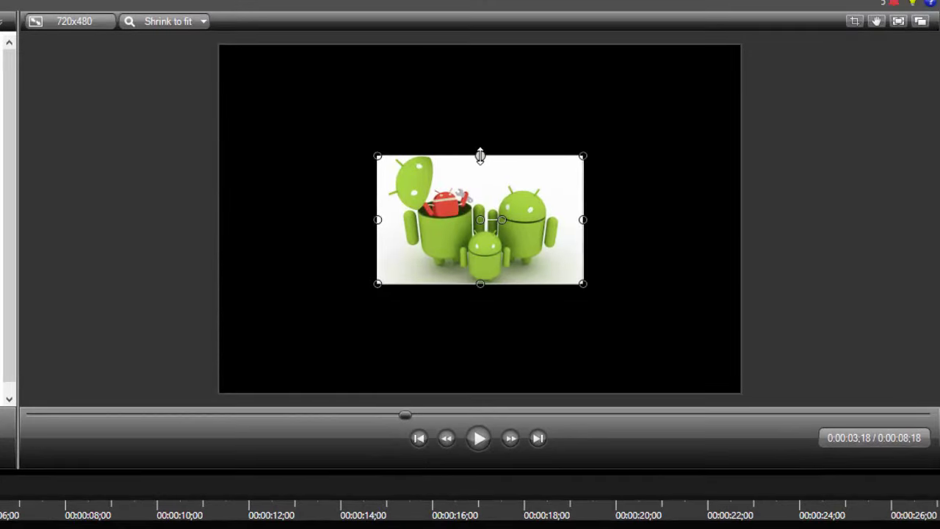
# Enlarge the astuces.jpg image on the canvas by stretching all four of its sides outward
pyautogui.moveTo(480, 155); pyautogui.dragTo(480, 83)
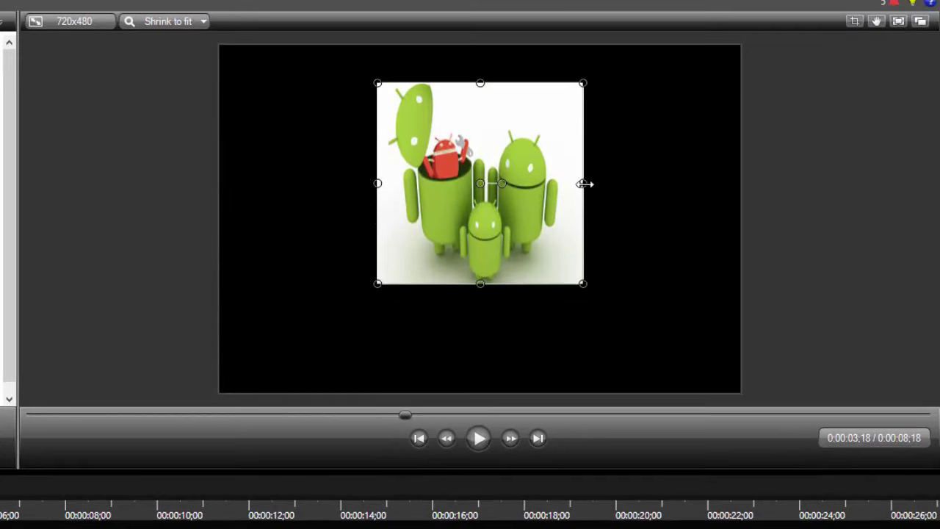
pyautogui.moveTo(584, 184); pyautogui.dragTo(667, 183)
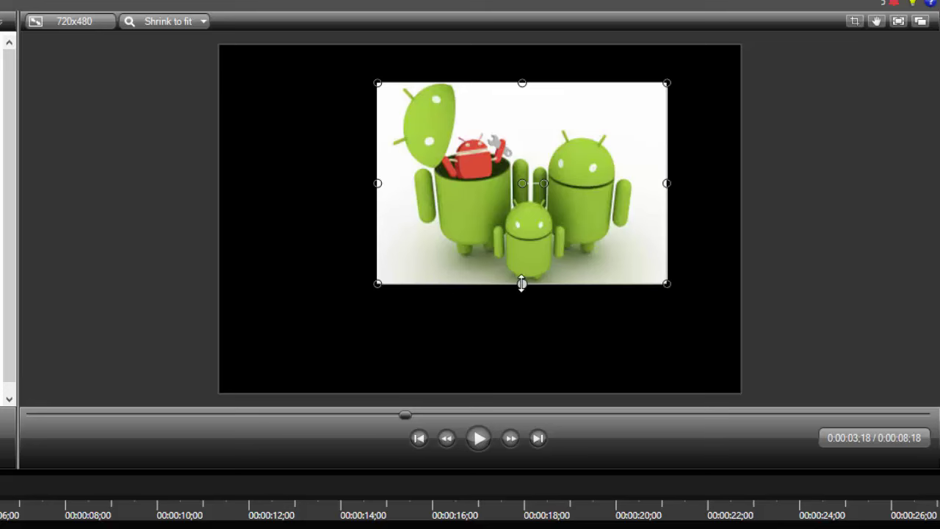
pyautogui.moveTo(521, 283); pyautogui.dragTo(521, 337)
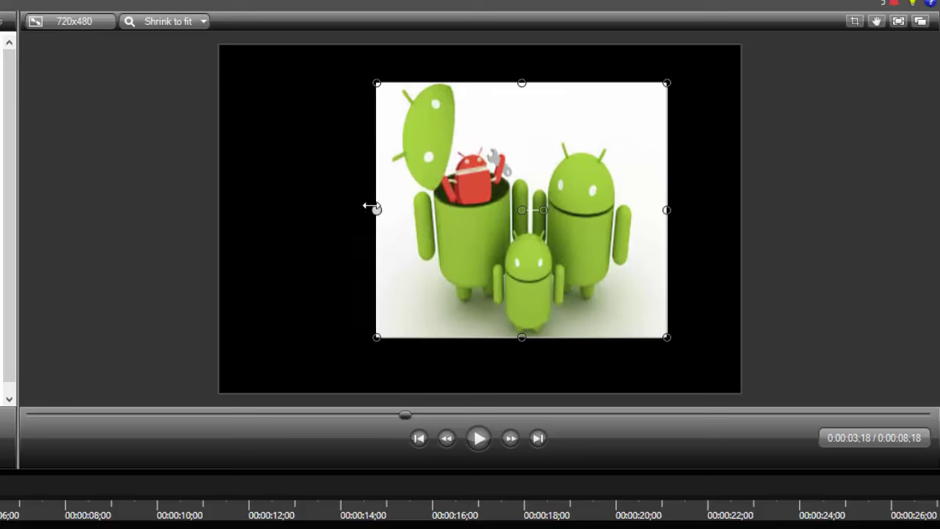
pyautogui.moveTo(371, 207); pyautogui.dragTo(309, 208)
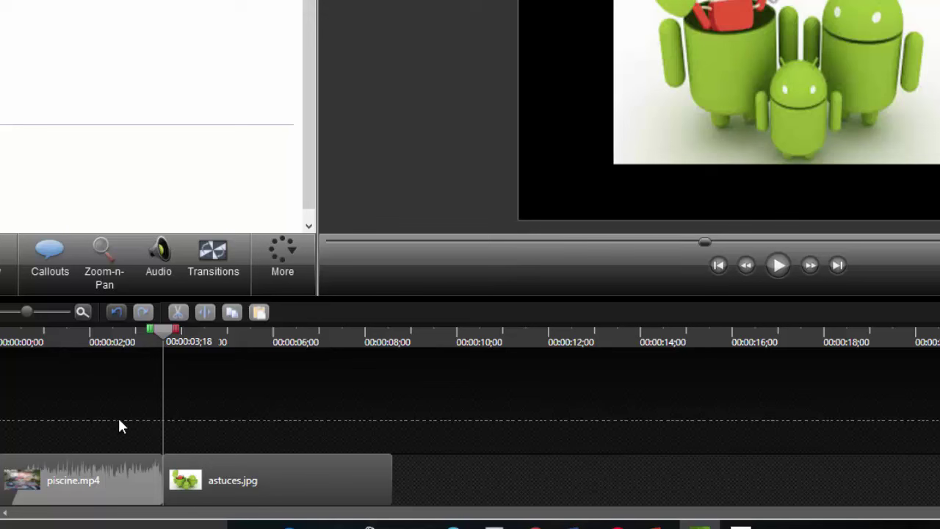
# Extend the astuces.jpg clip on Track 1 to just past the 12-second mark and split it at 00:00:07;13
pyautogui.click(314, 479)
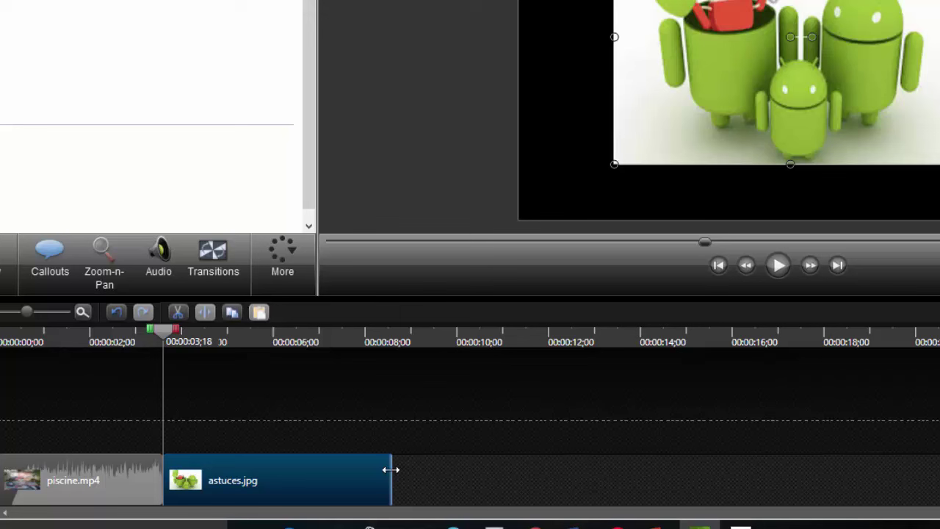
pyautogui.moveTo(391, 470); pyautogui.dragTo(576, 446)
pyautogui.moveTo(61, 481)
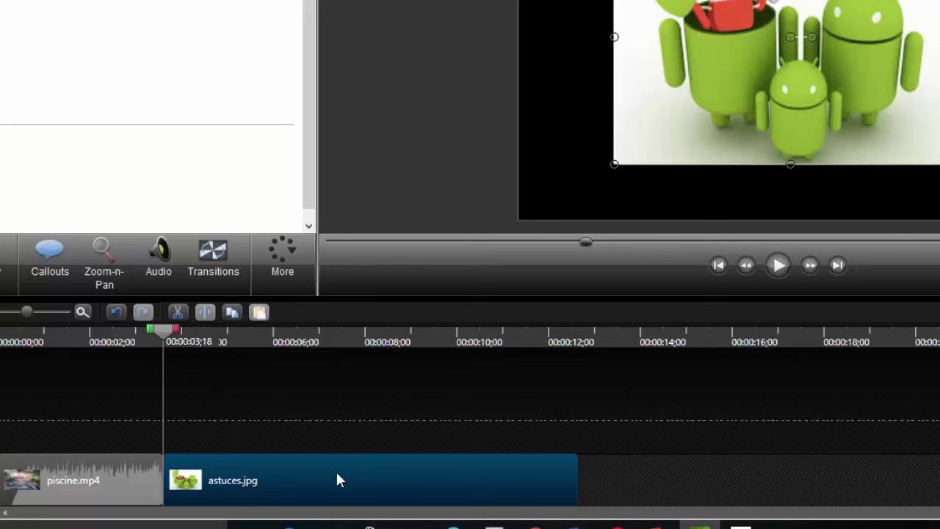
pyautogui.moveTo(163, 332); pyautogui.dragTo(335, 337)
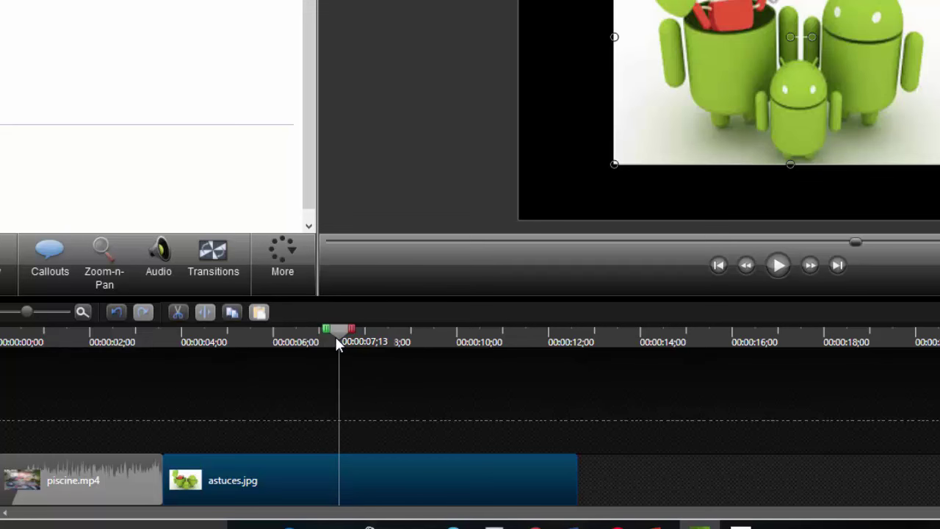
pyautogui.click(204, 313)
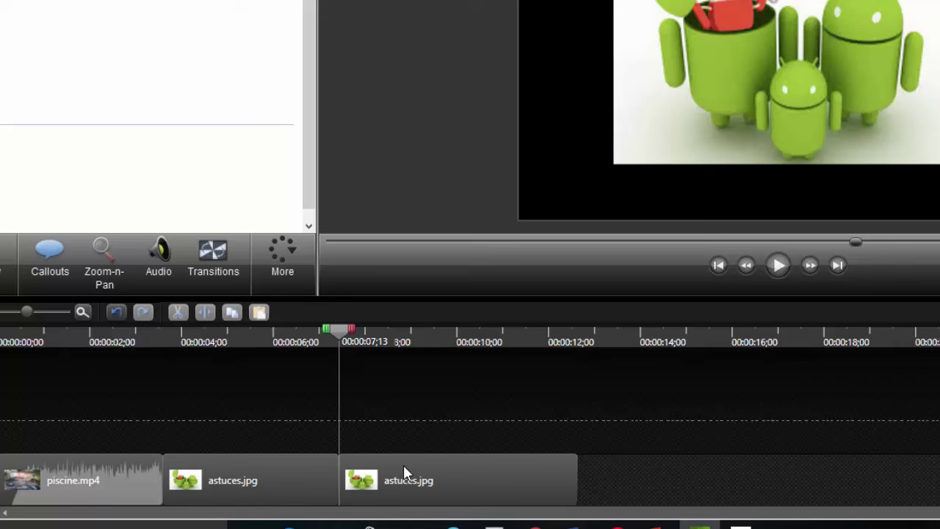
# Swap the two astuces.jpg pieces on Track 1 so the longer one directly follows piscine.mp4 and the shorter one comes last
pyautogui.moveTo(377, 476); pyautogui.dragTo(203, 426)
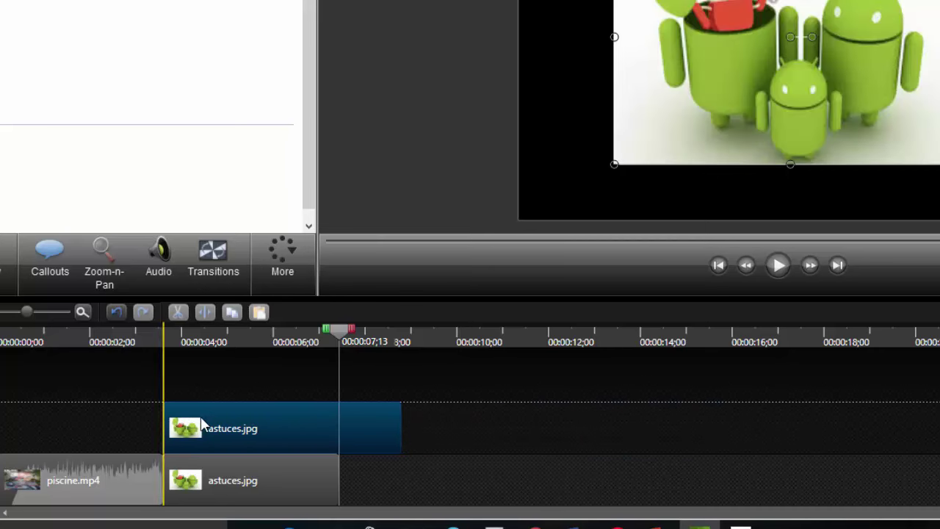
pyautogui.moveTo(219, 484); pyautogui.dragTo(683, 478)
pyautogui.moveTo(344, 332); pyautogui.dragTo(428, 342)
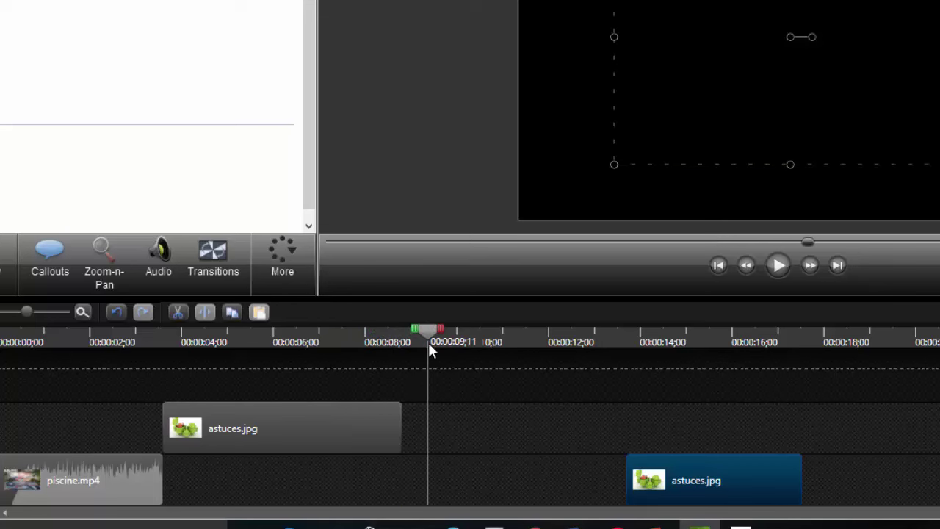
pyautogui.moveTo(239, 408); pyautogui.dragTo(235, 471)
pyautogui.moveTo(432, 332); pyautogui.dragTo(404, 334)
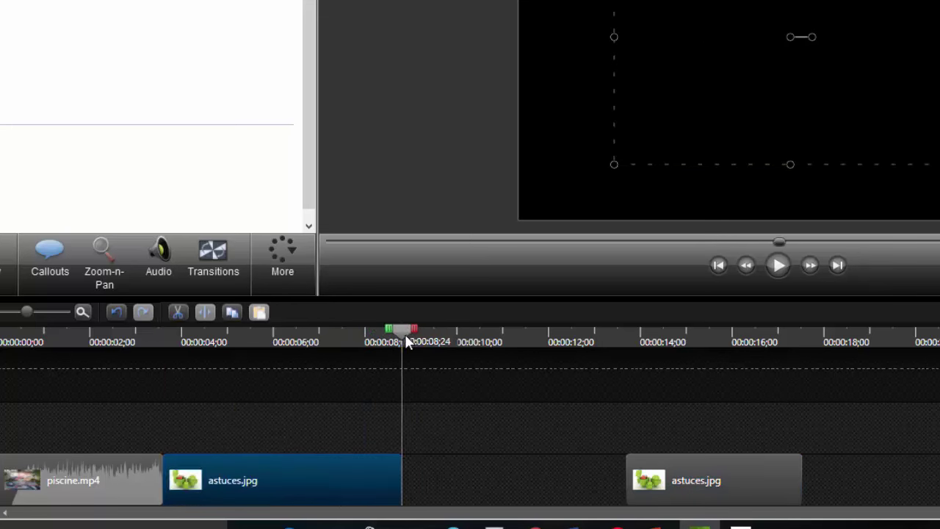
pyautogui.moveTo(706, 475); pyautogui.dragTo(505, 487)
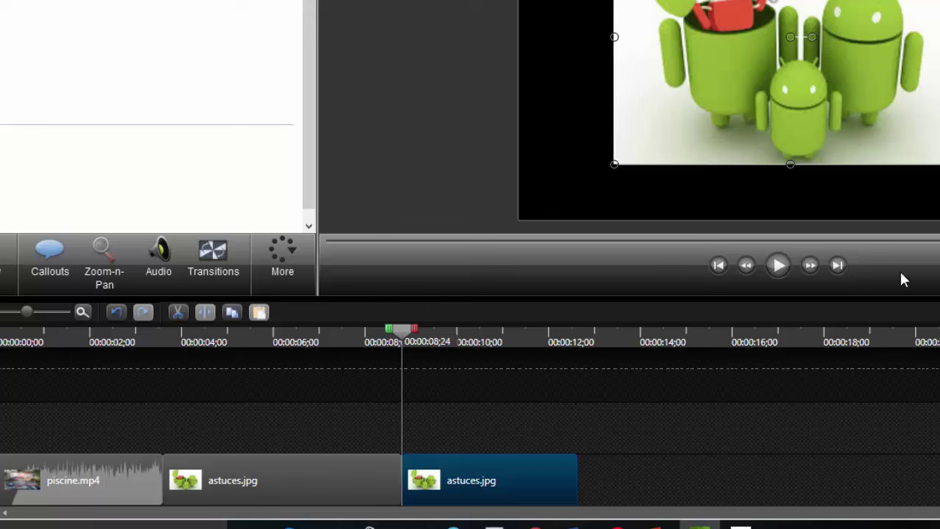
# Cut the last astuces.jpg piece from Track 1 and undo the cut
pyautogui.moveTo(493, 483)
pyautogui.click(177, 313)
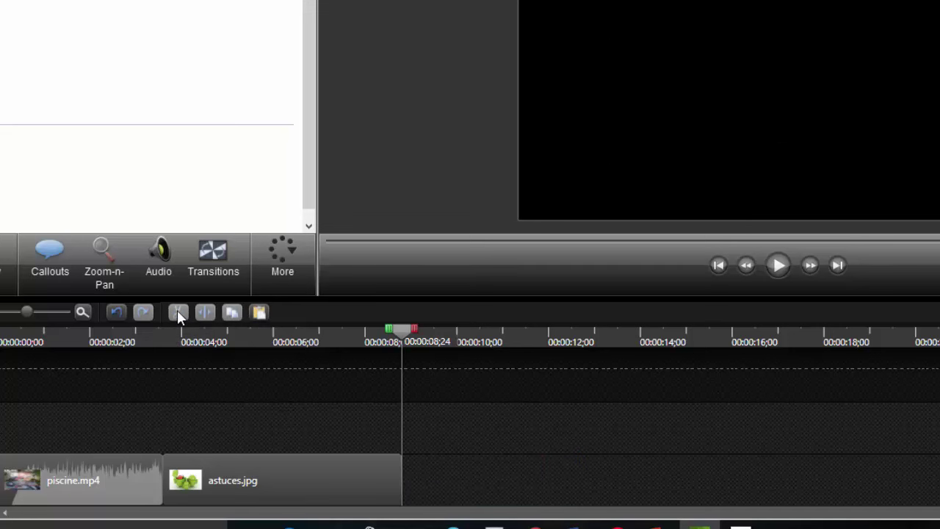
pyautogui.click(114, 316)
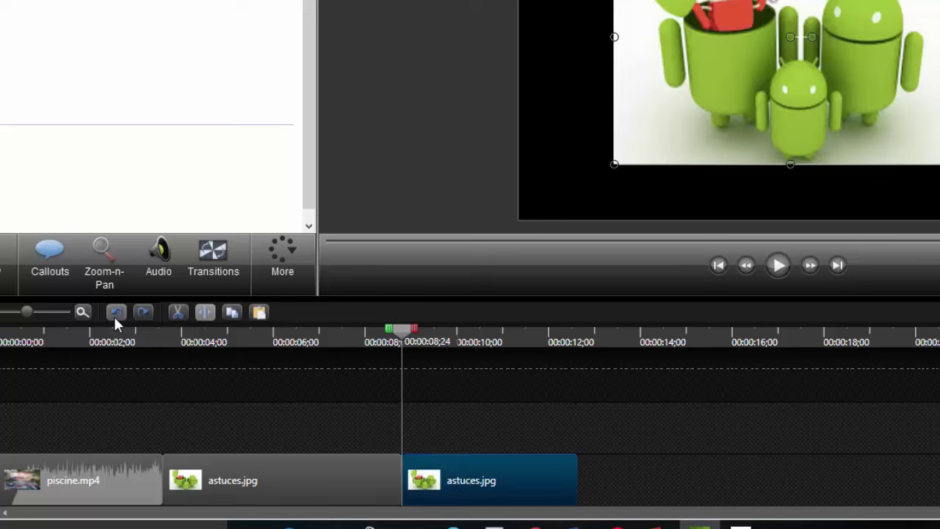
# Delete the last astuces.jpg piece from Track 1
pyautogui.rightClick(487, 480)
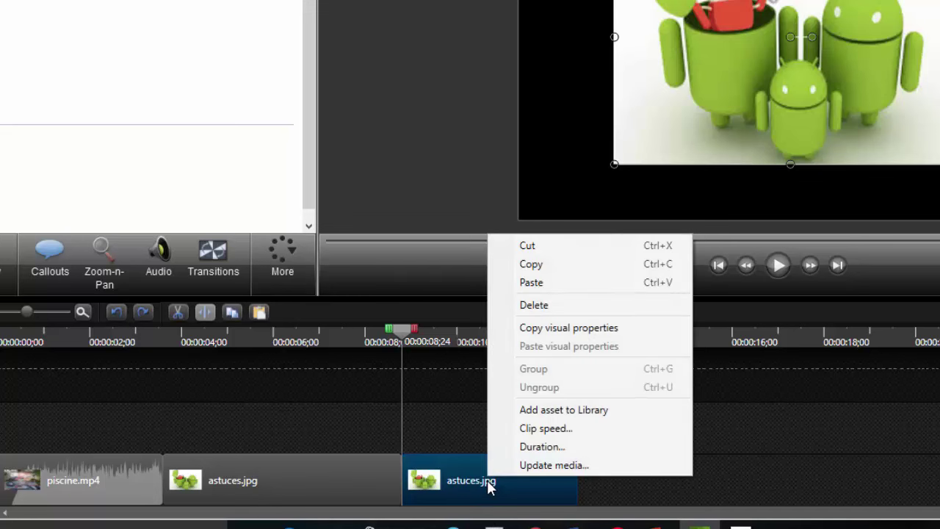
pyautogui.click(534, 306)
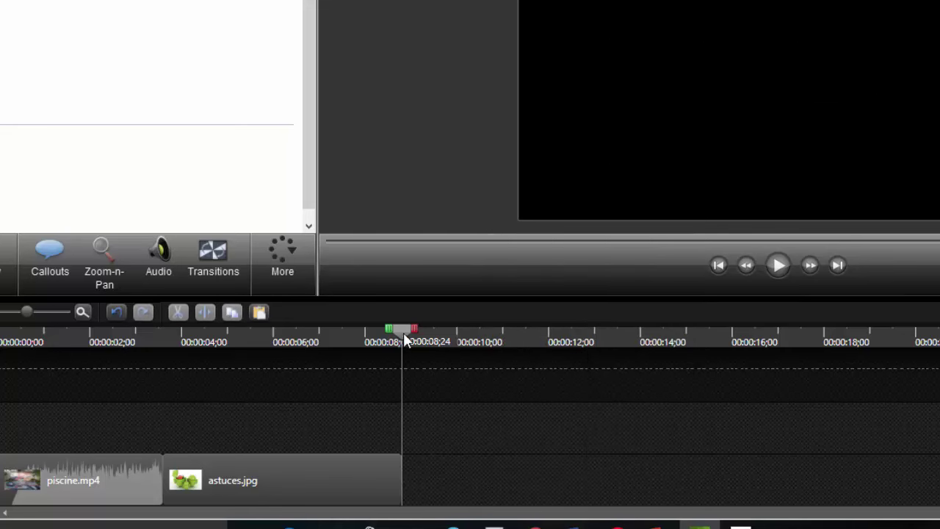
# Split the piscine.mp4 clip on Track 1 at 00:00:02;20
pyautogui.moveTo(403, 336); pyautogui.dragTo(81, 401)
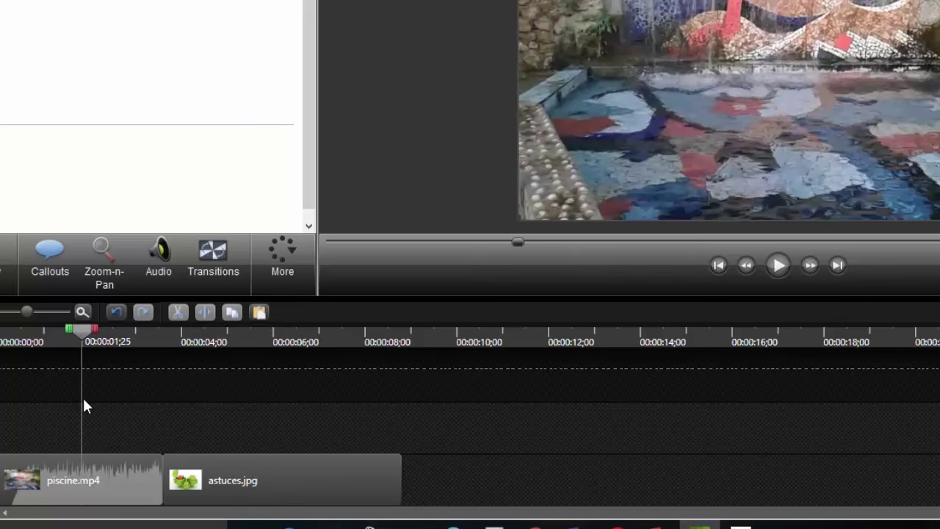
pyautogui.click(108, 492)
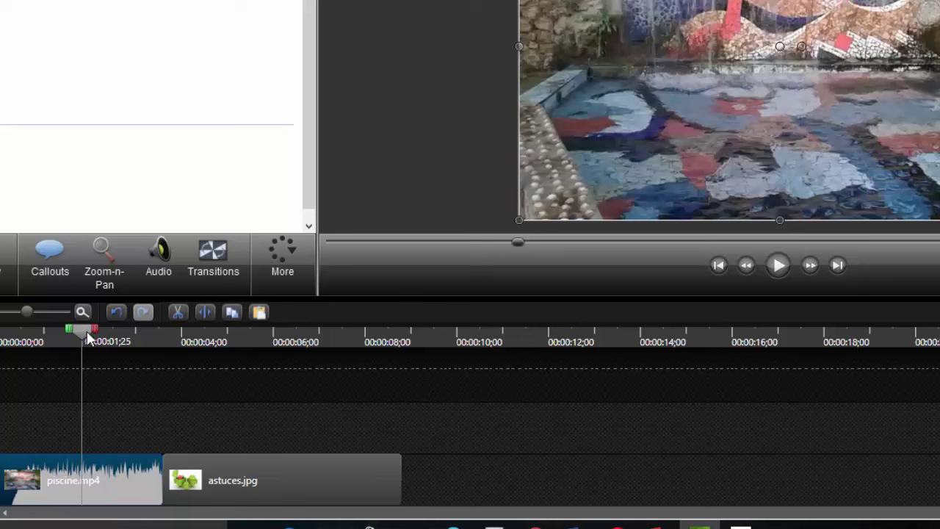
pyautogui.moveTo(86, 337); pyautogui.dragTo(86, 338)
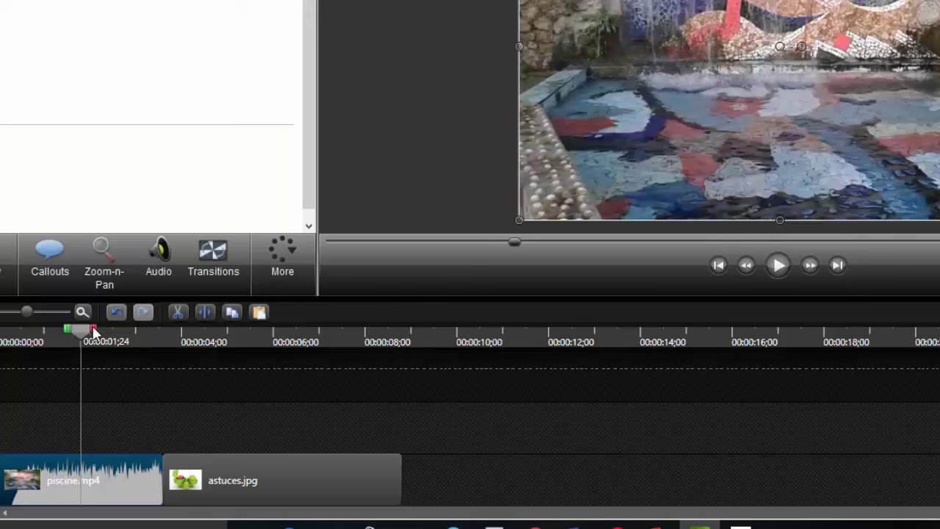
pyautogui.moveTo(84, 332); pyautogui.dragTo(132, 333)
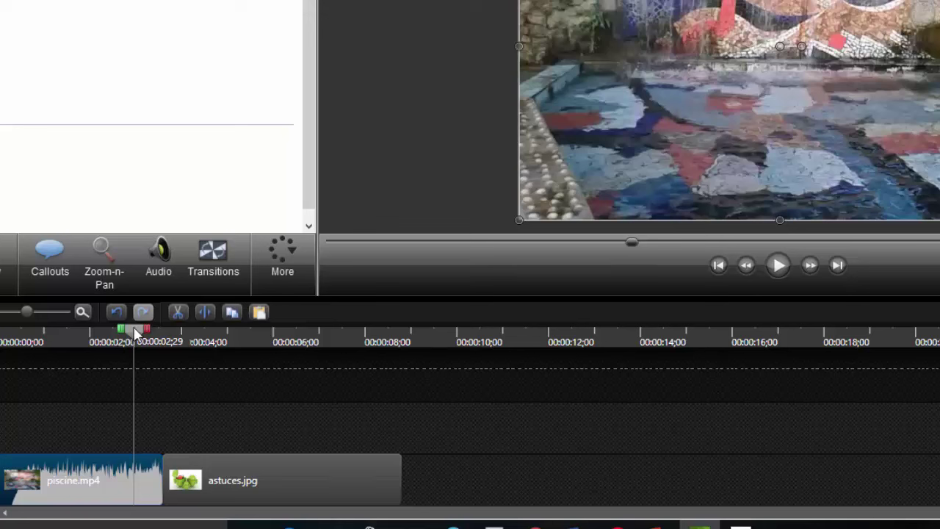
pyautogui.moveTo(135, 332); pyautogui.dragTo(122, 331)
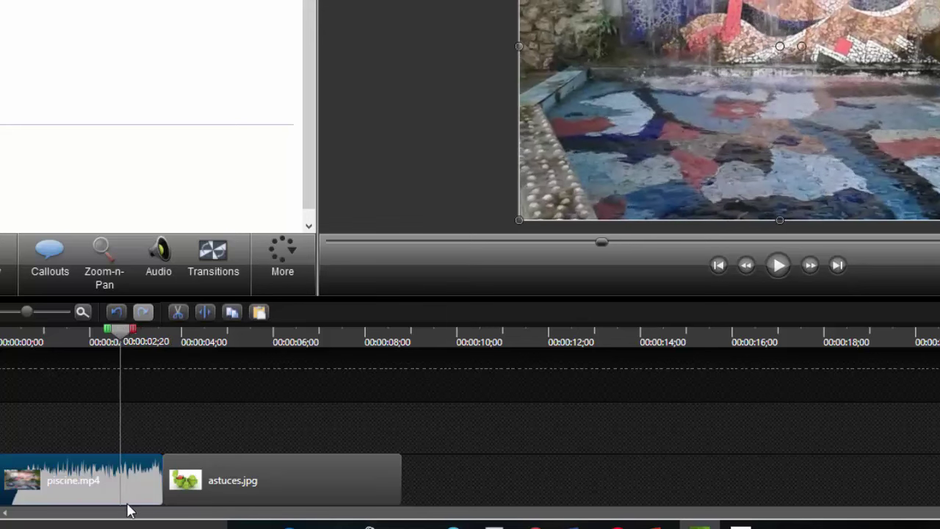
pyautogui.click(200, 313)
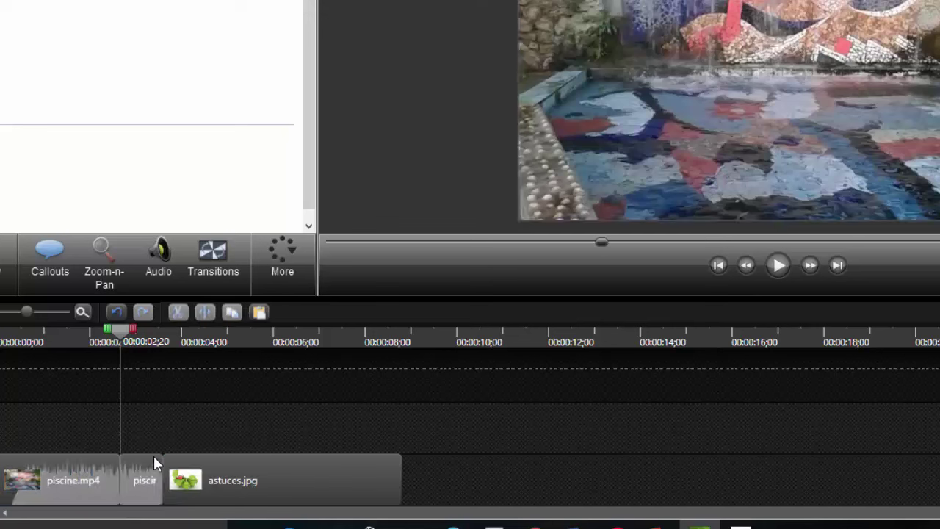
pyautogui.click(136, 487)
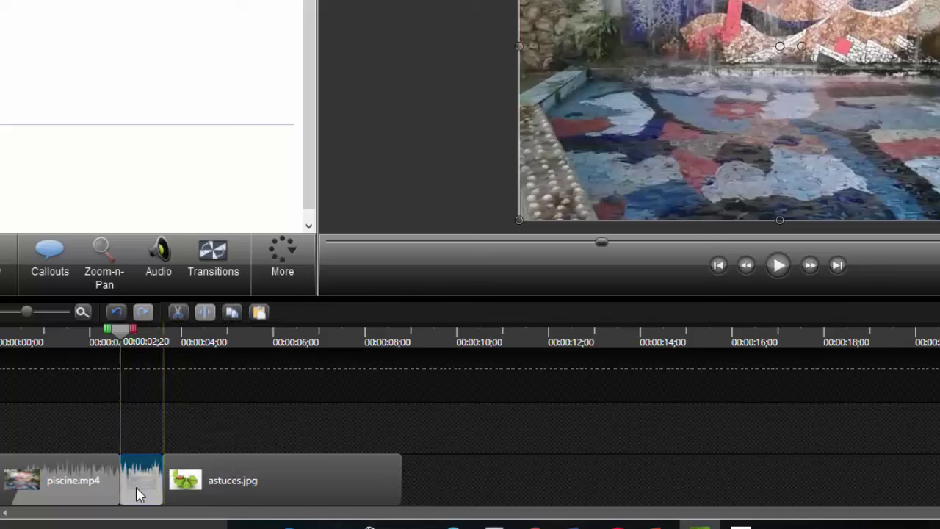
pyautogui.moveTo(136, 487); pyautogui.dragTo(145, 413)
pyautogui.moveTo(142, 447); pyautogui.dragTo(137, 476)
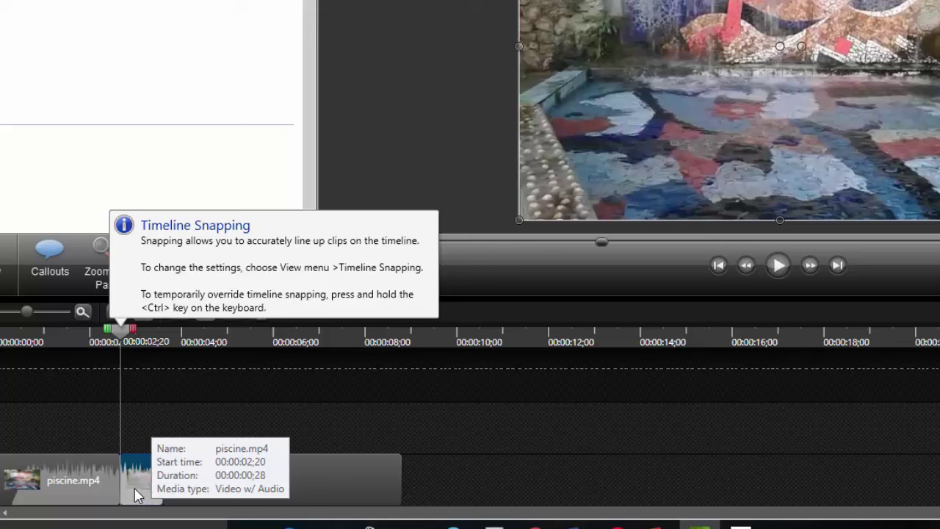
pyautogui.click(119, 283)
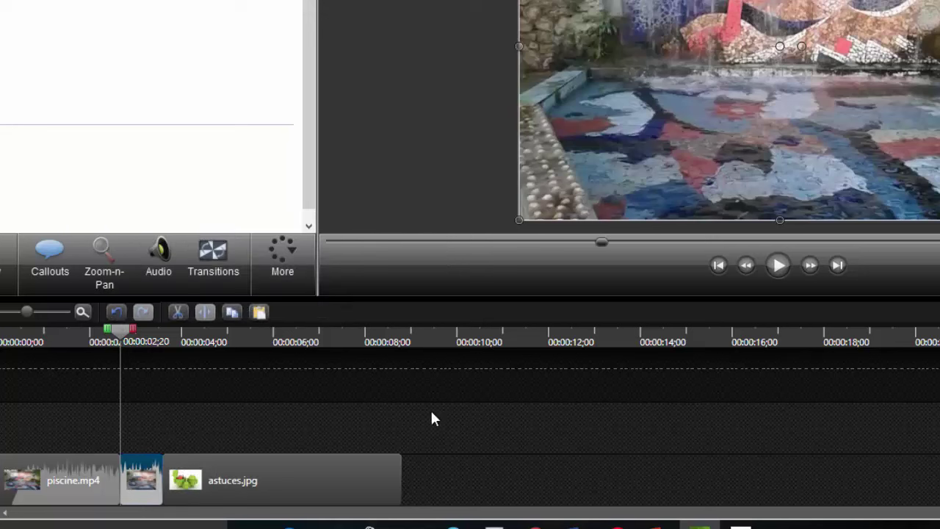
pyautogui.click(431, 412)
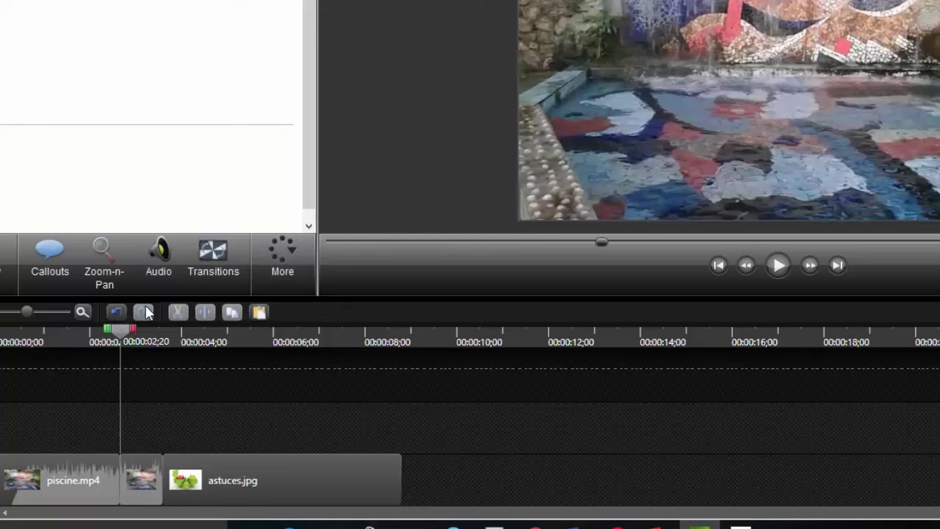
# Delete the short second piece of piscine.mp4 from Track 1 and undo the deletion
pyautogui.click(129, 485)
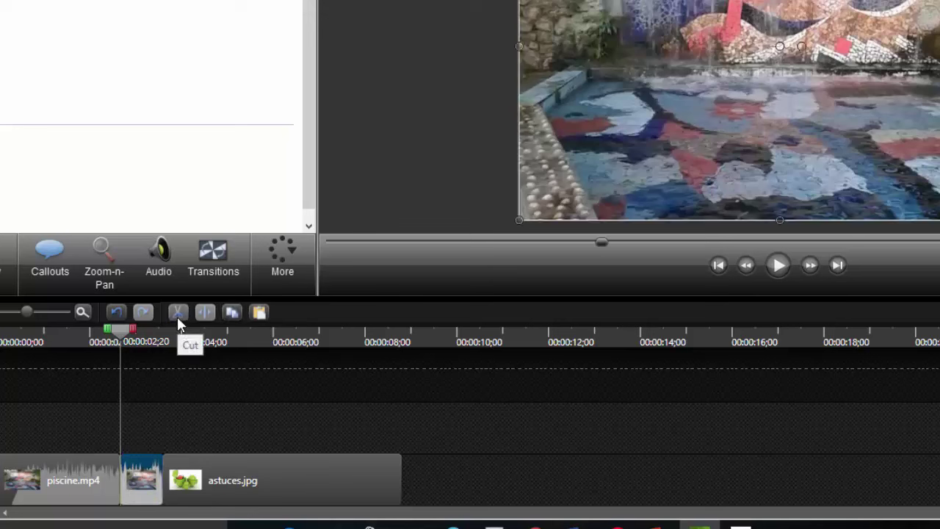
pyautogui.rightClick(126, 483)
pyautogui.click(176, 257)
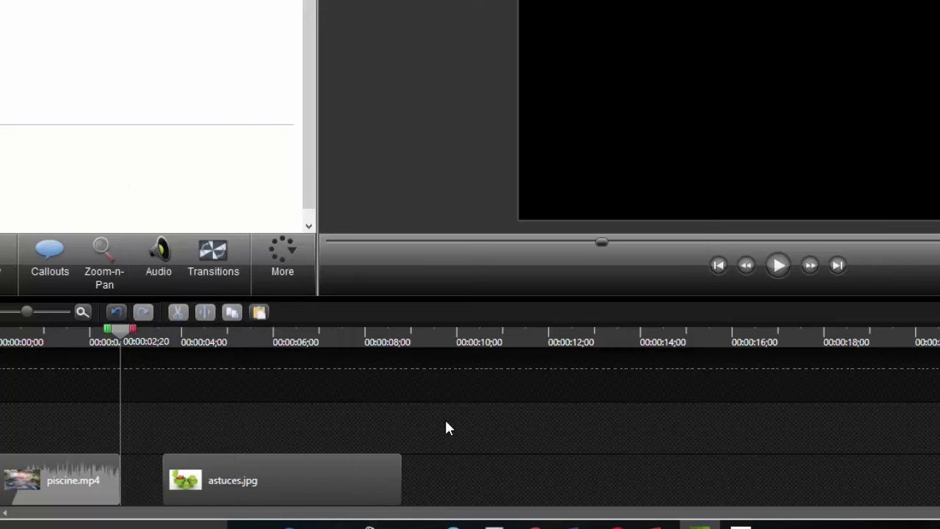
pyautogui.click(118, 310)
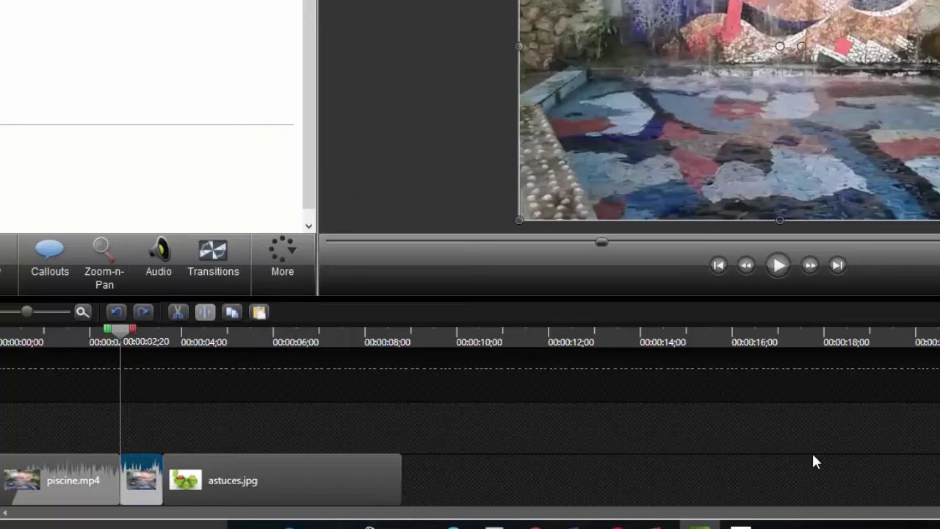
# Return the playhead to the start of the timeline
pyautogui.moveTo(119, 329); pyautogui.dragTo(0, 371)
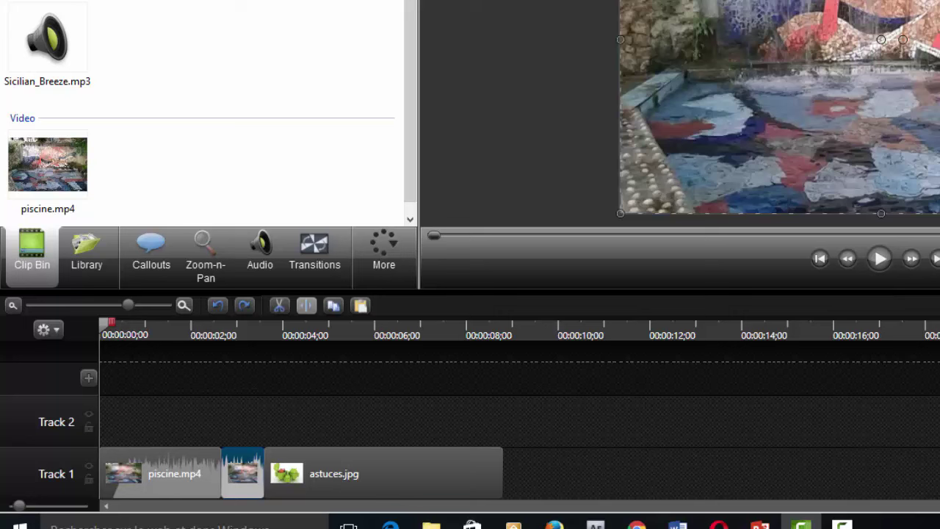
# Play the timeline across the piscine.mp4 pieces into astuces.jpg, pause, and return the playhead to 00:00:02;20
pyautogui.moveTo(103, 329); pyautogui.dragTo(236, 320)
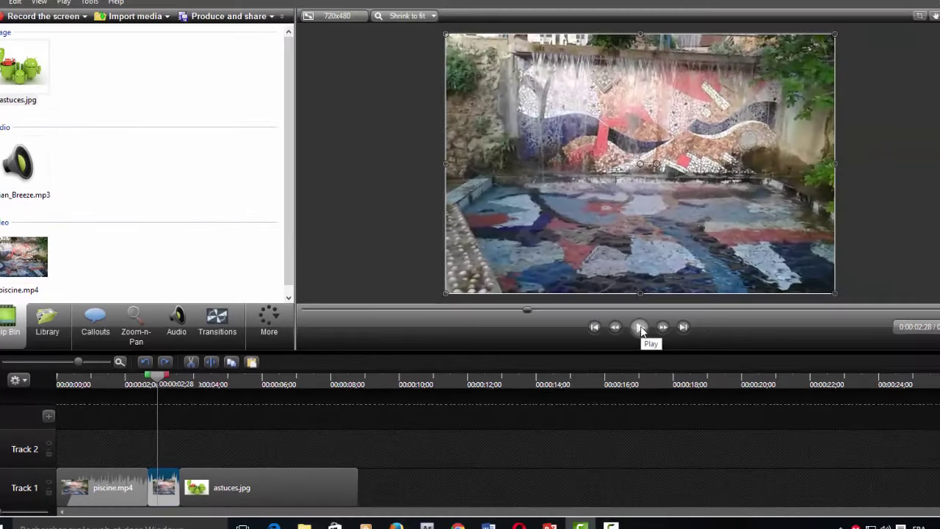
pyautogui.click(744, 298)
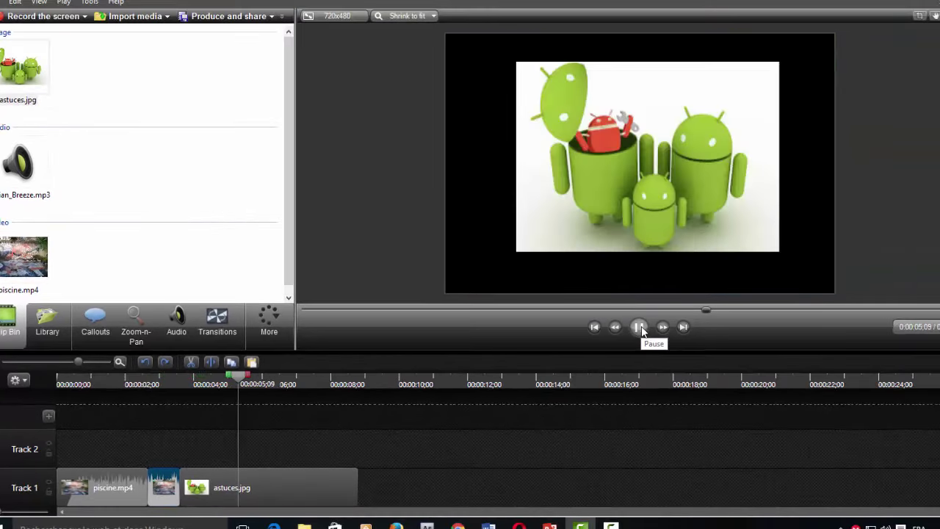
pyautogui.click(639, 327)
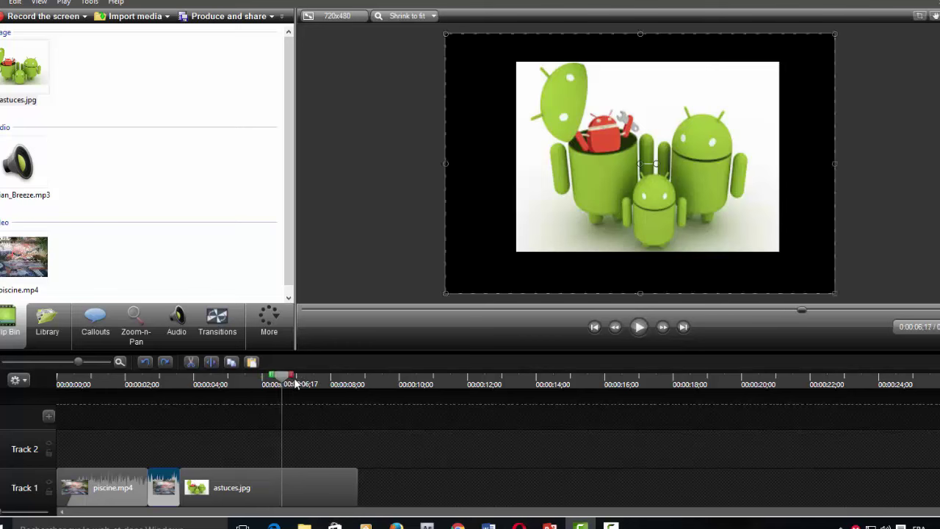
pyautogui.moveTo(295, 384); pyautogui.dragTo(149, 401)
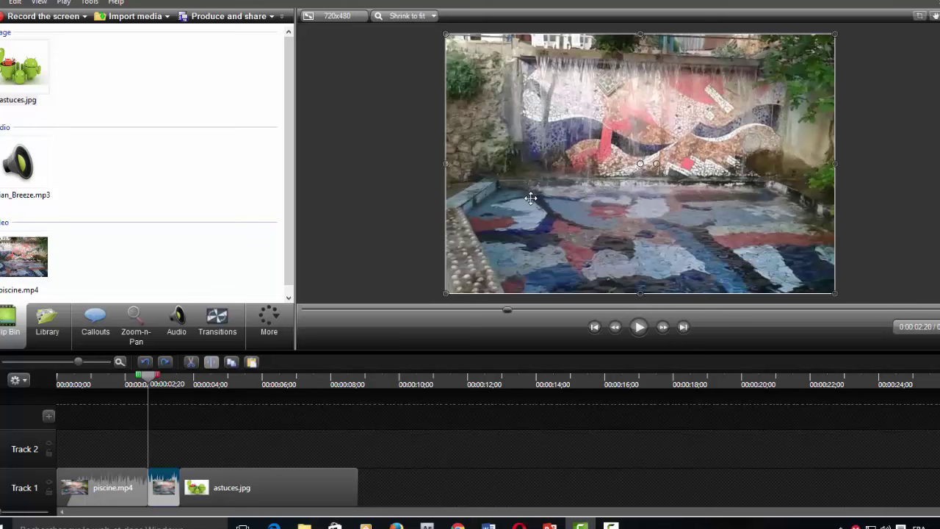
# Raise and lower the audio level of the first piscine.mp4 piece, and reduce the second piece's level to zero
pyautogui.click(167, 488)
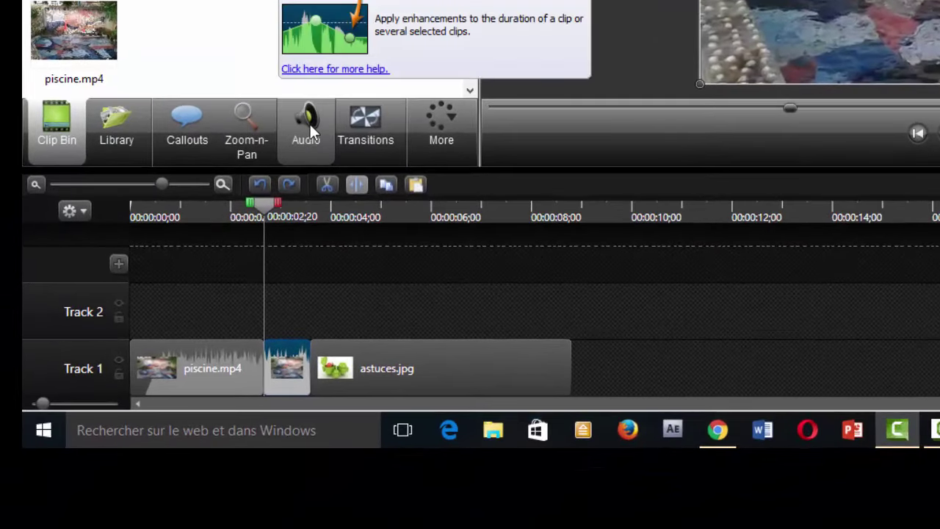
pyautogui.click(309, 122)
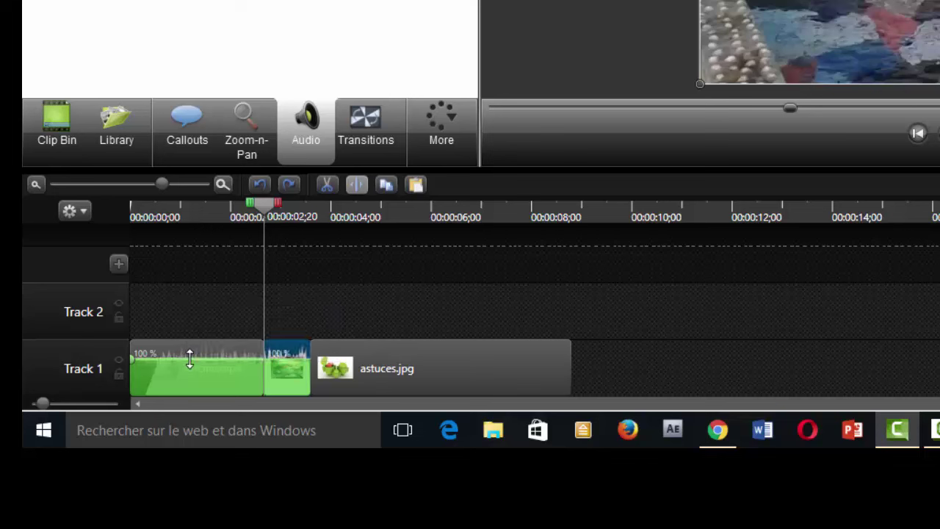
pyautogui.moveTo(190, 359); pyautogui.dragTo(160, 336)
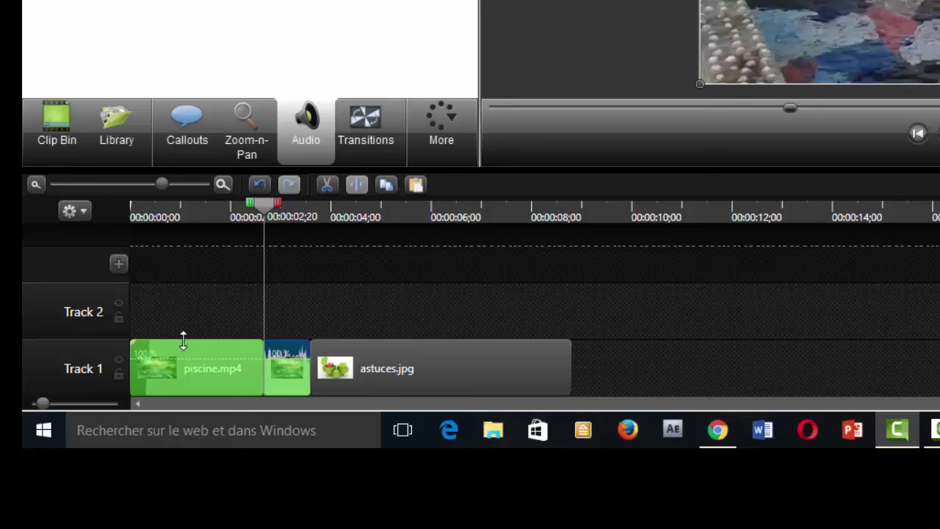
pyautogui.moveTo(183, 339); pyautogui.dragTo(178, 386)
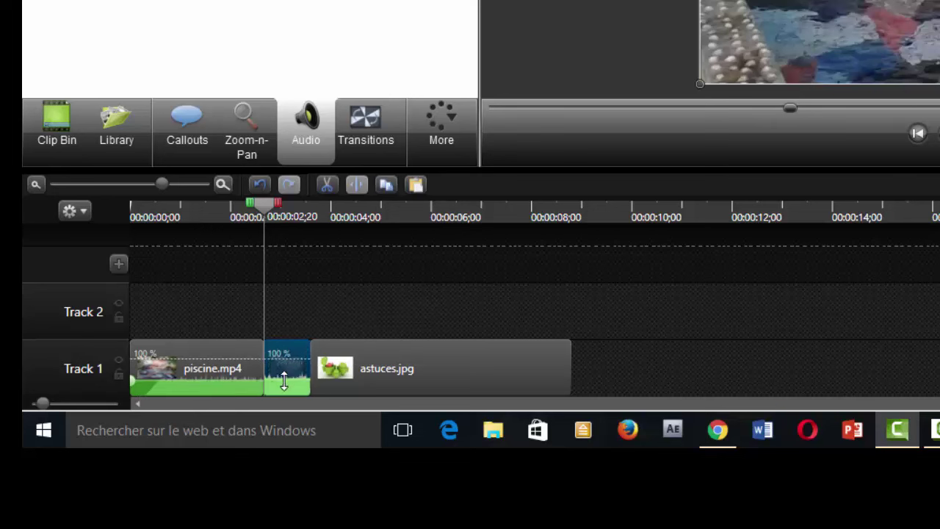
pyautogui.moveTo(284, 380); pyautogui.dragTo(284, 403)
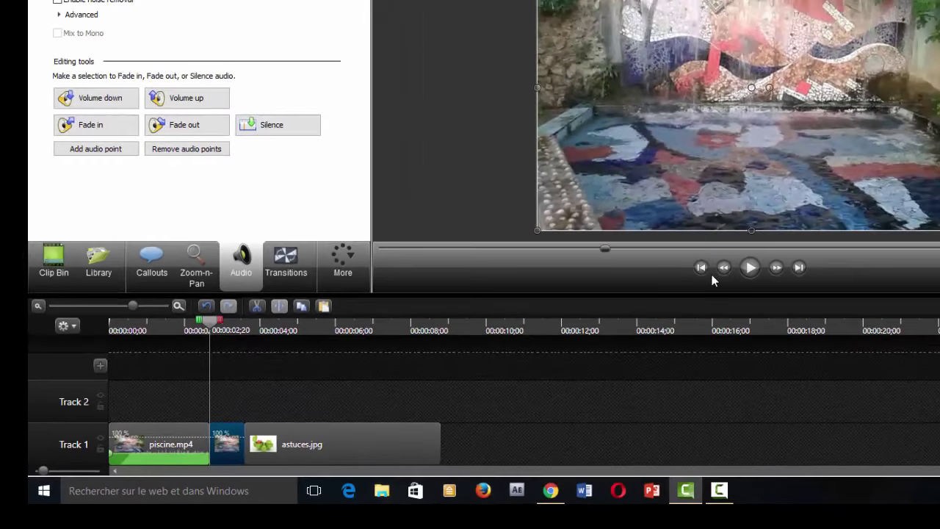
# Play the muted second piscine.mp4 piece to check its sound, and return the playhead to 00:00:02;20
pyautogui.click(748, 270)
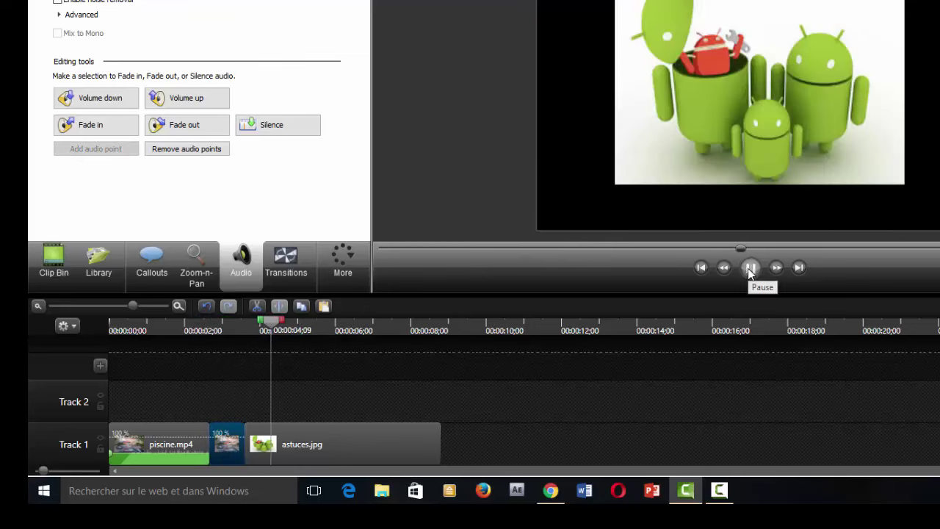
pyautogui.click(750, 268)
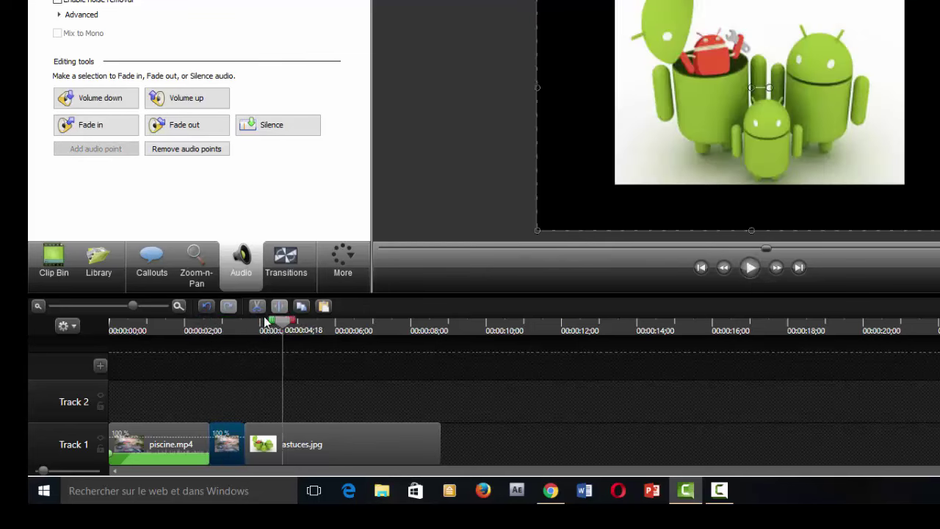
pyautogui.moveTo(283, 323); pyautogui.dragTo(213, 335)
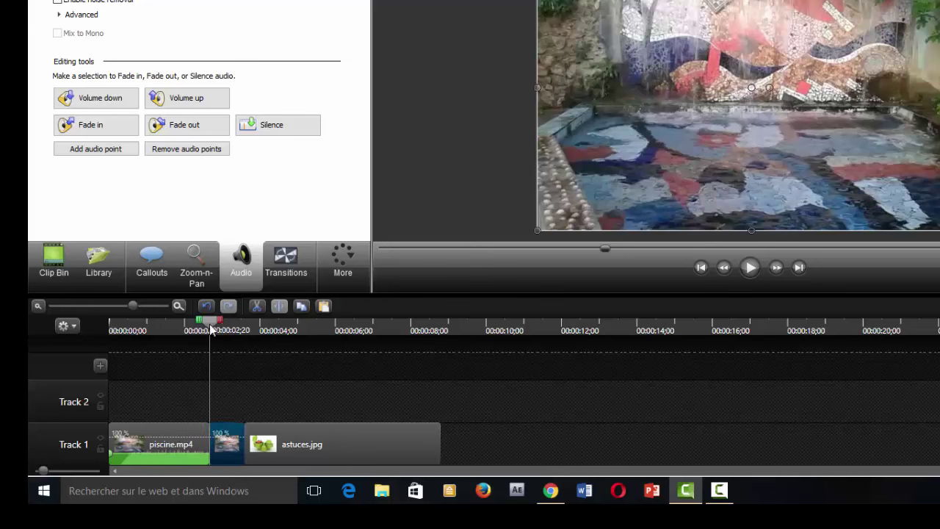
# Silence the audio of the first piscine.mp4 piece and play it back from 00:00:00;13
pyautogui.click(152, 443)
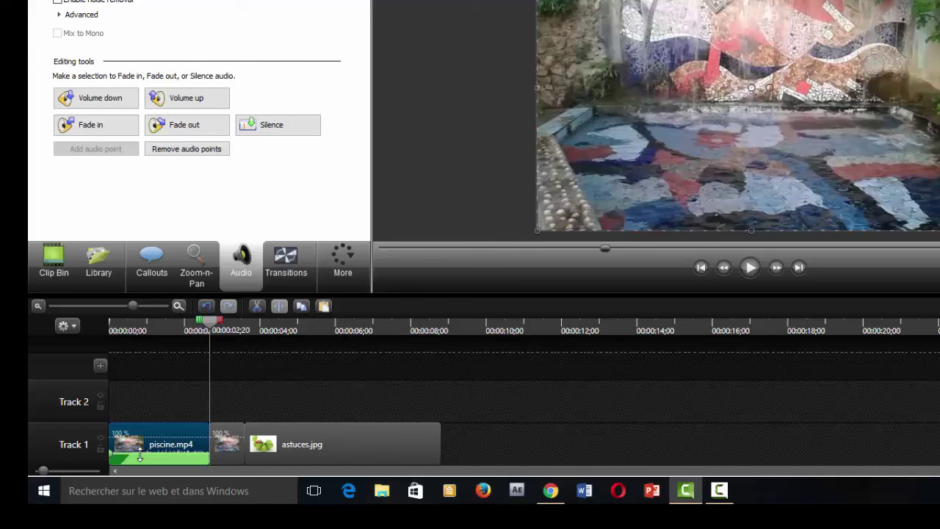
pyautogui.click(272, 126)
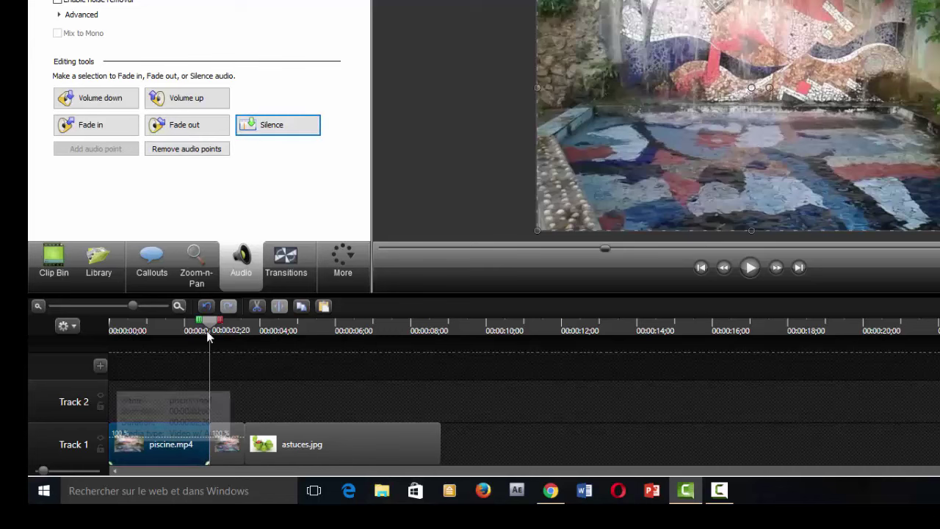
pyautogui.moveTo(207, 329); pyautogui.dragTo(128, 357)
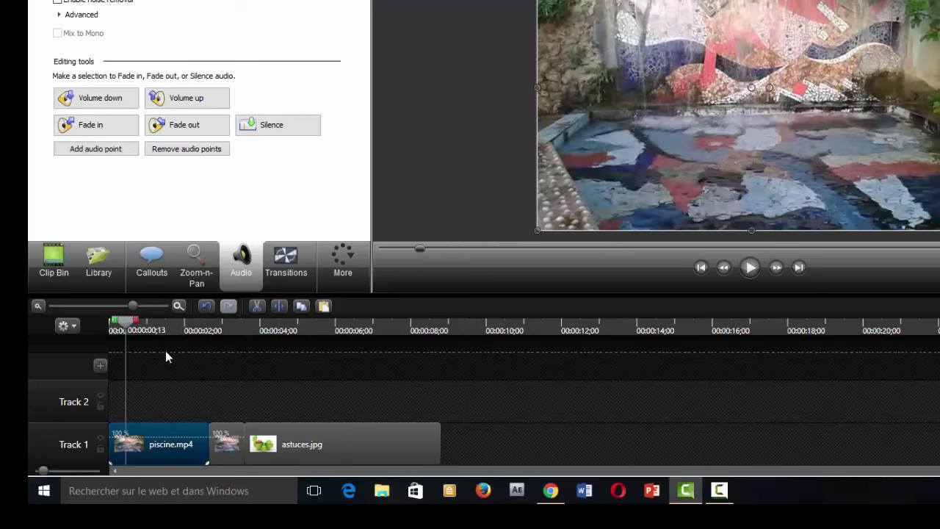
pyautogui.click(749, 268)
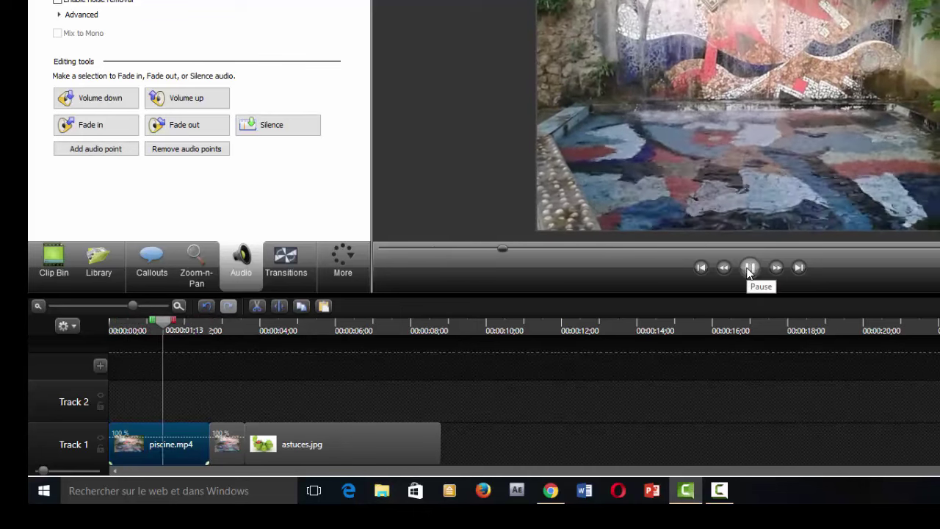
pyautogui.click(749, 268)
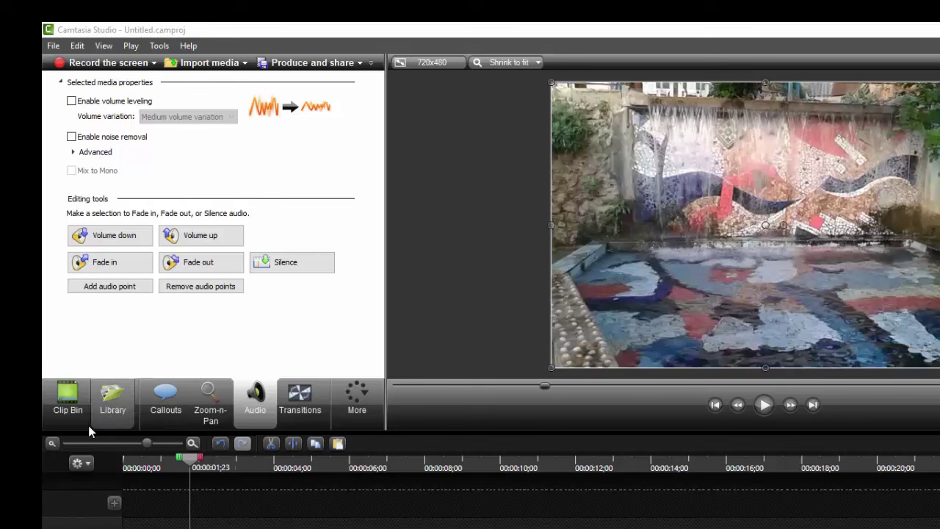
# Add Sicilian_Breeze.mp3 from the Clip Bin to the start of the timeline
pyautogui.click(79, 421)
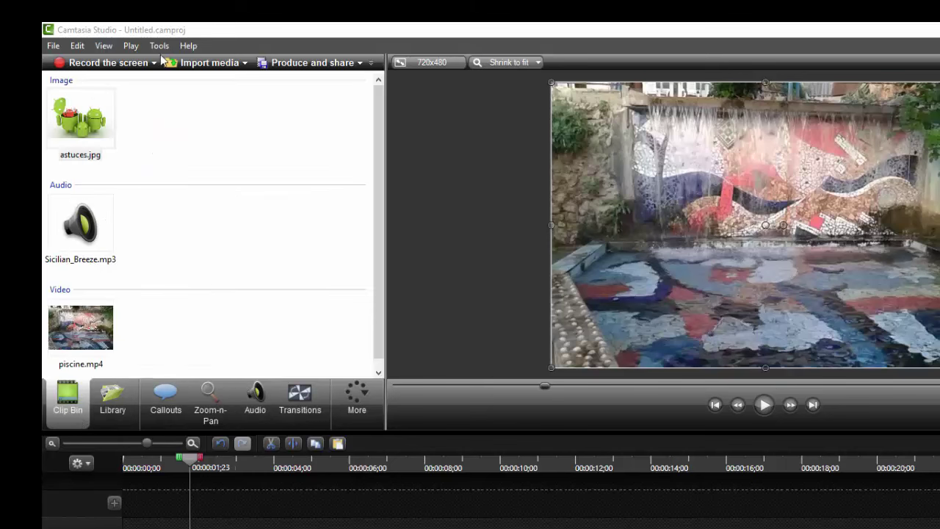
pyautogui.moveTo(50, 249)
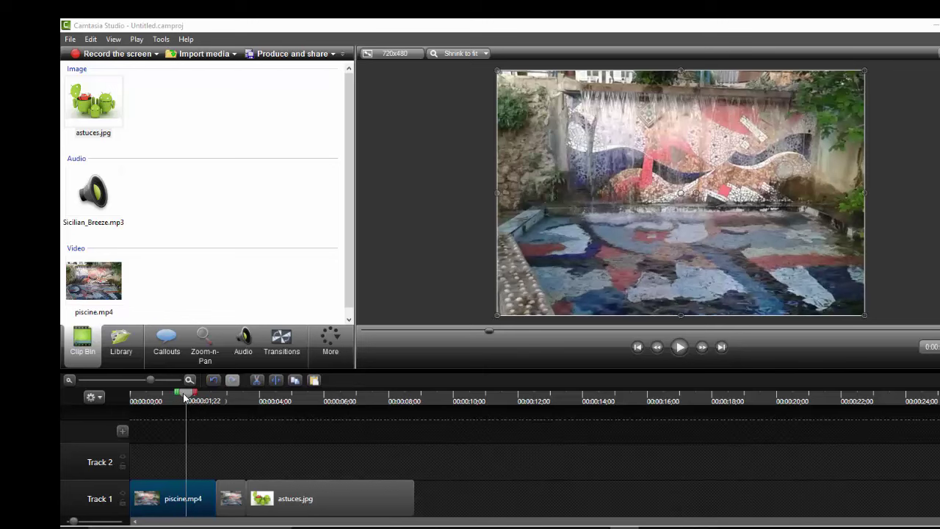
pyautogui.moveTo(184, 397); pyautogui.dragTo(128, 397)
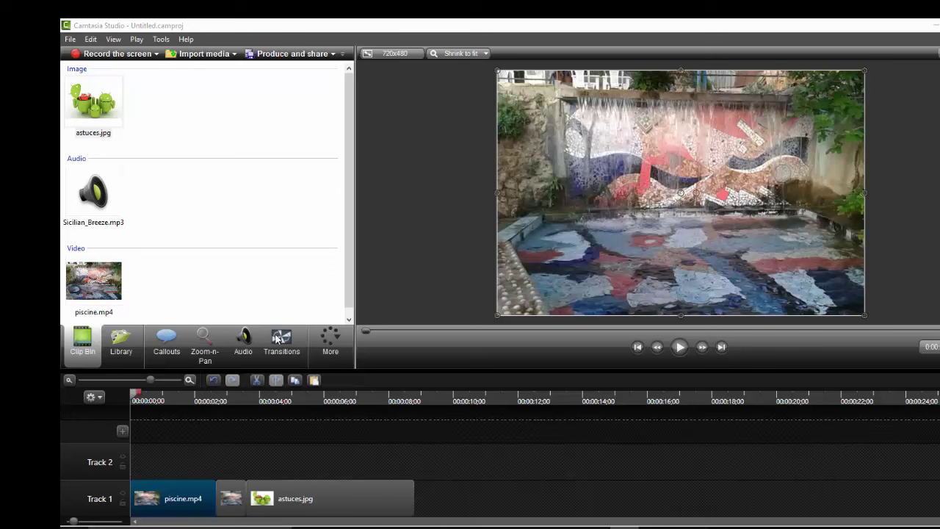
pyautogui.rightClick(97, 198)
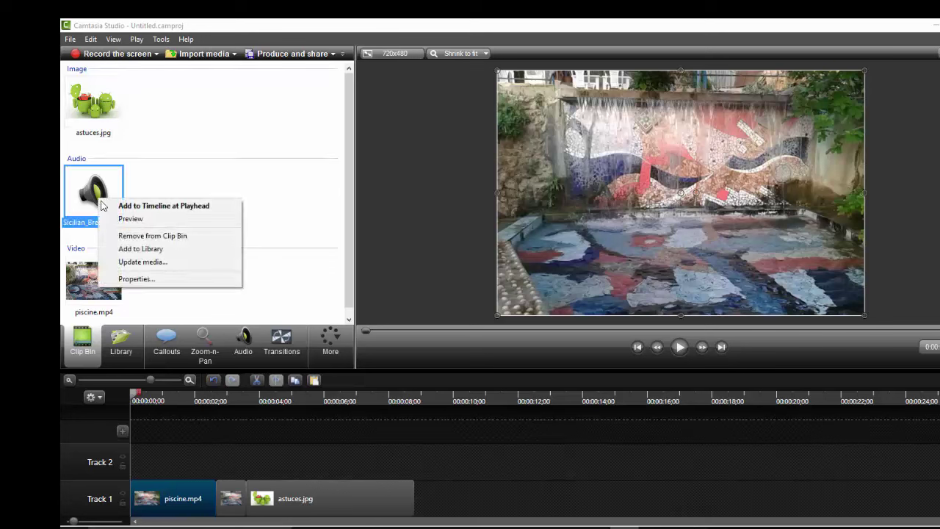
pyautogui.click(140, 206)
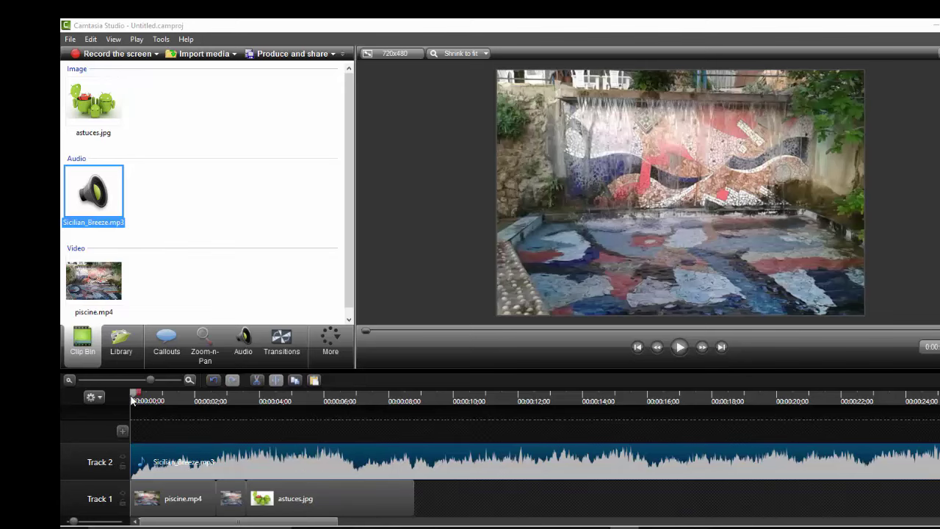
# Split Sicilian_Breeze.mp3 on Track 2 at 00:00:08;24, where astuces.jpg ends
pyautogui.moveTo(133, 398); pyautogui.dragTo(418, 432)
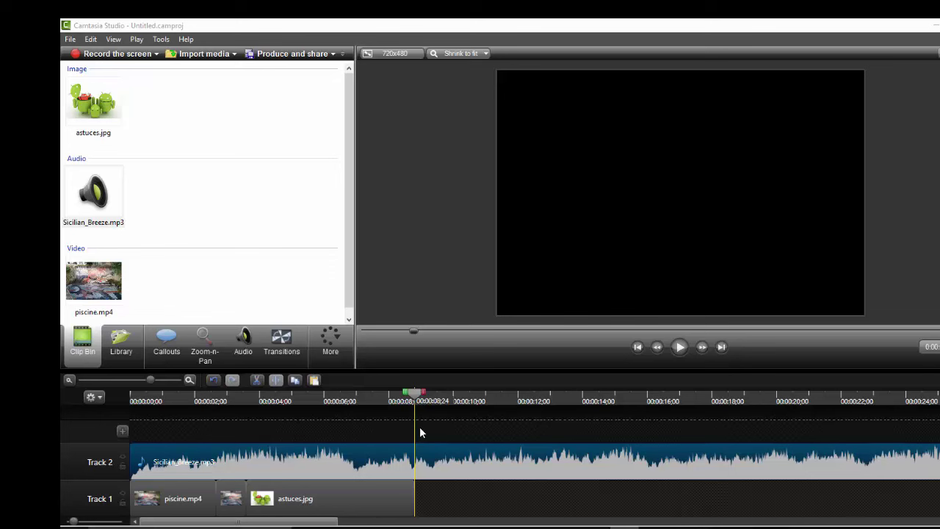
pyautogui.moveTo(419, 433); pyautogui.dragTo(419, 432)
pyautogui.click(275, 381)
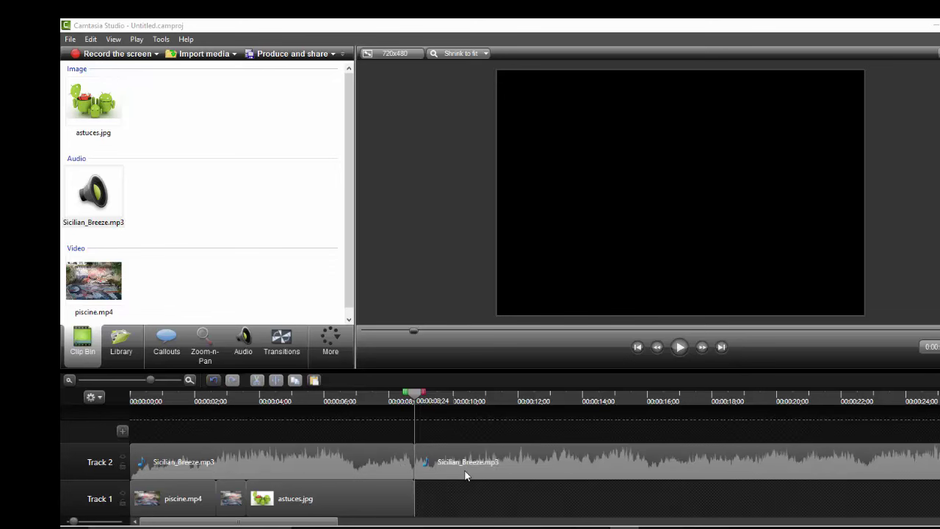
# Delete the second piece of Sicilian_Breeze.mp3 from Track 2 and move the playhead back to the timeline's start
pyautogui.click(501, 467)
pyautogui.moveTo(500, 467); pyautogui.dragTo(453, 463)
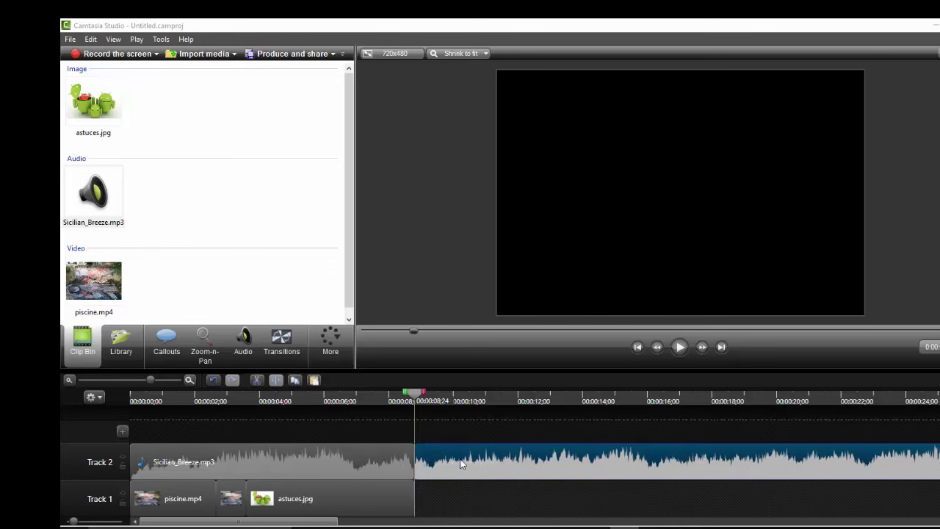
pyautogui.rightClick(537, 466)
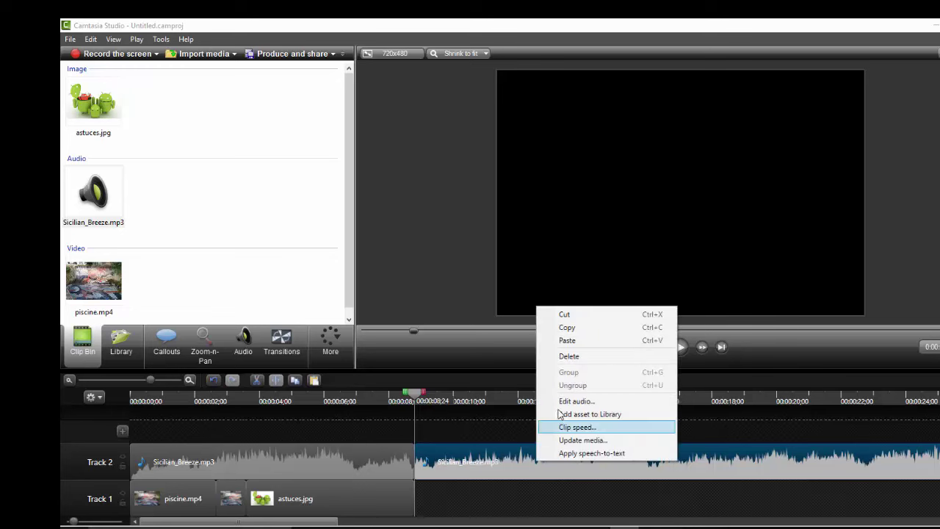
pyautogui.click(567, 357)
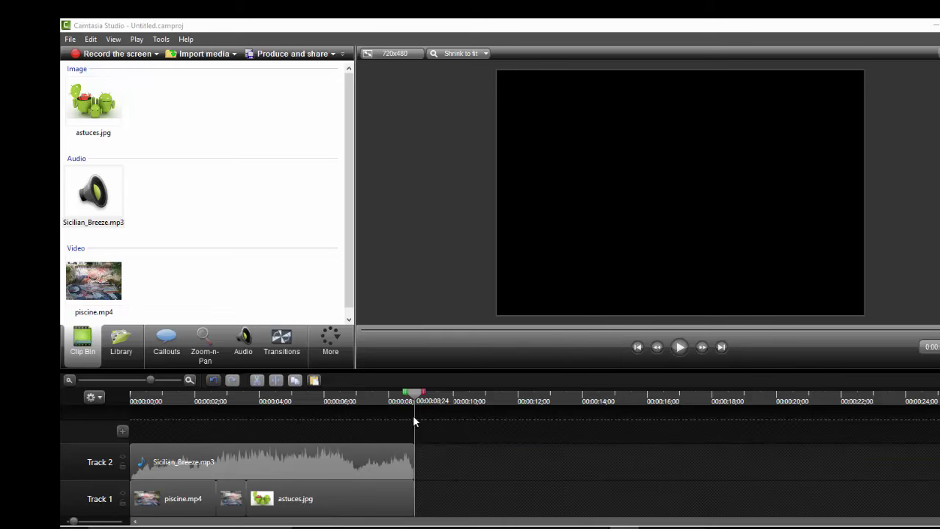
pyautogui.moveTo(417, 397); pyautogui.dragTo(134, 393)
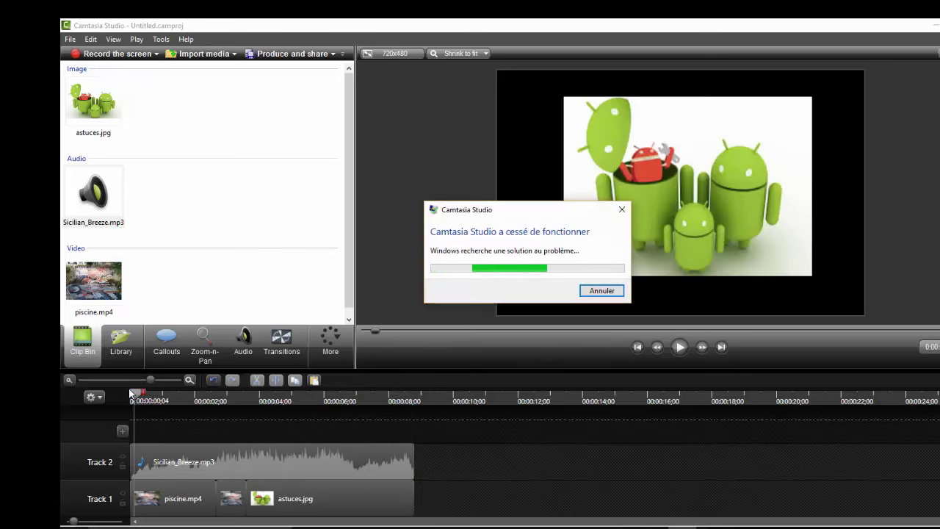